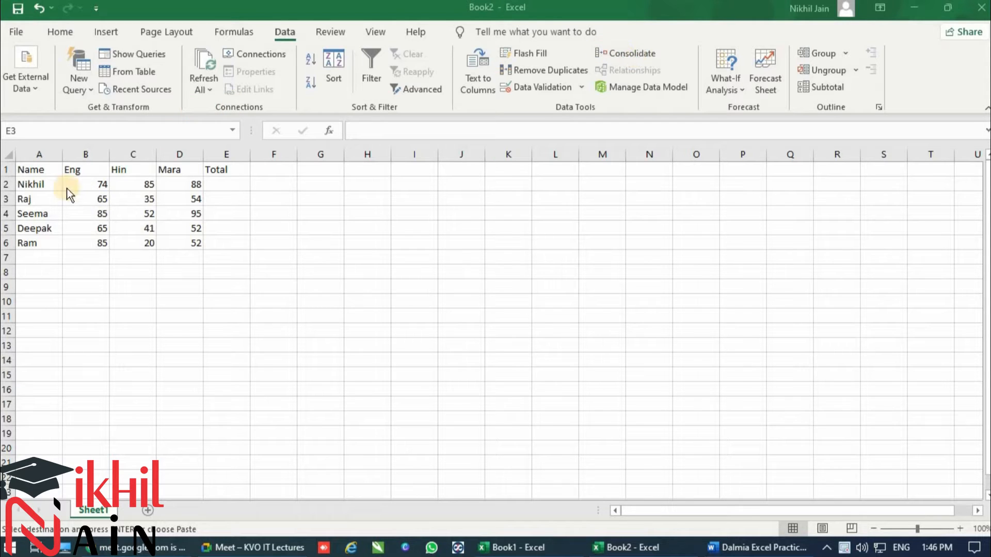
# Total the first student's marks in E2 with the formula =B2+C2+D2.
pyautogui.keyDown('ctrl'); pyautogui.scroll(3, 94, 207); pyautogui.keyUp('ctrl')
pyautogui.doubleClick(63, 35)
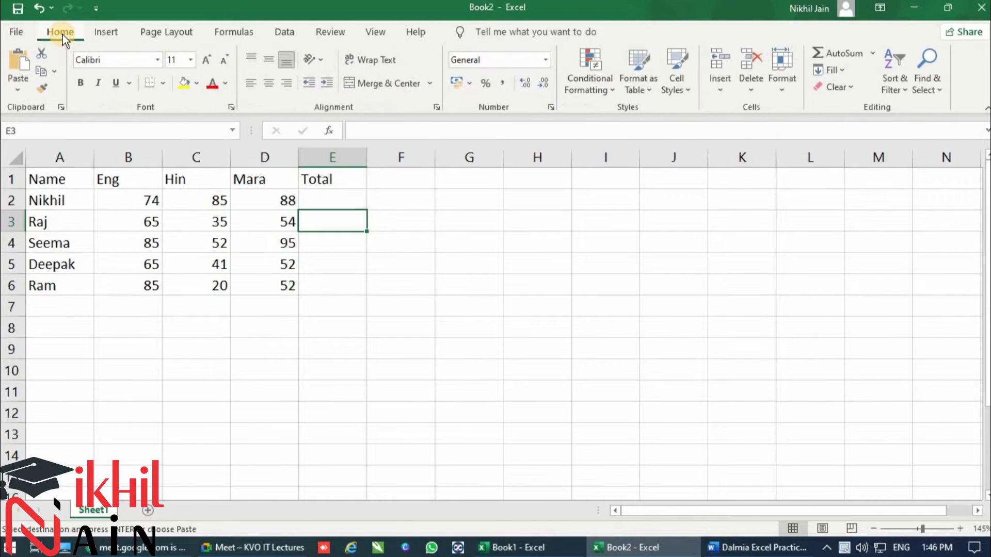
pyautogui.keyDown('ctrl'); pyautogui.scroll(3, 135, 120); pyautogui.keyUp('ctrl')
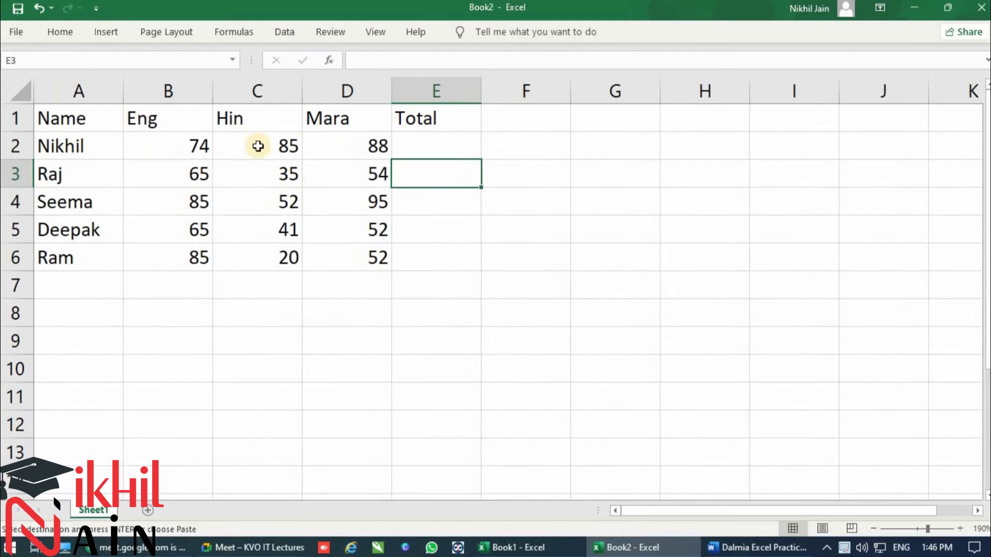
pyautogui.moveTo(194, 143); pyautogui.dragTo(199, 258)
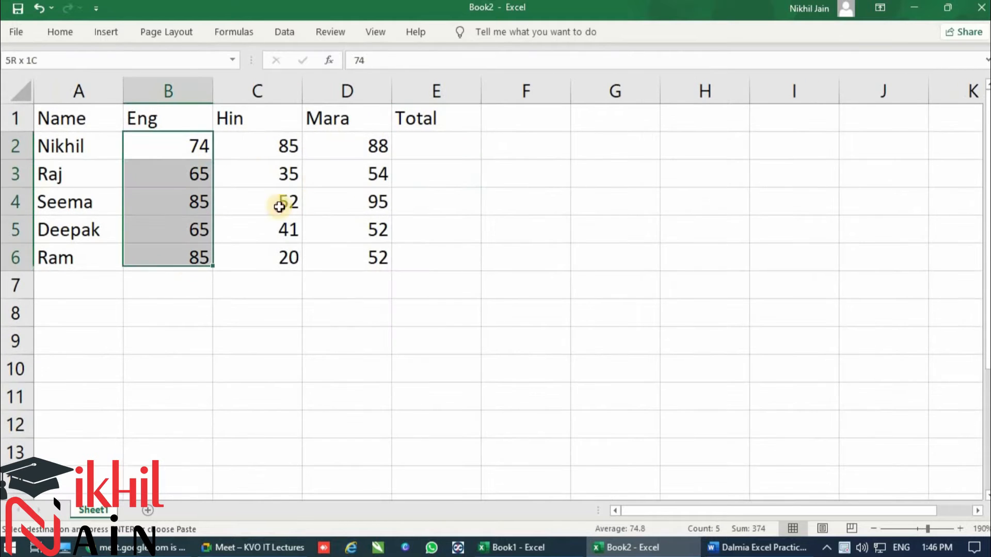
pyautogui.click(456, 141)
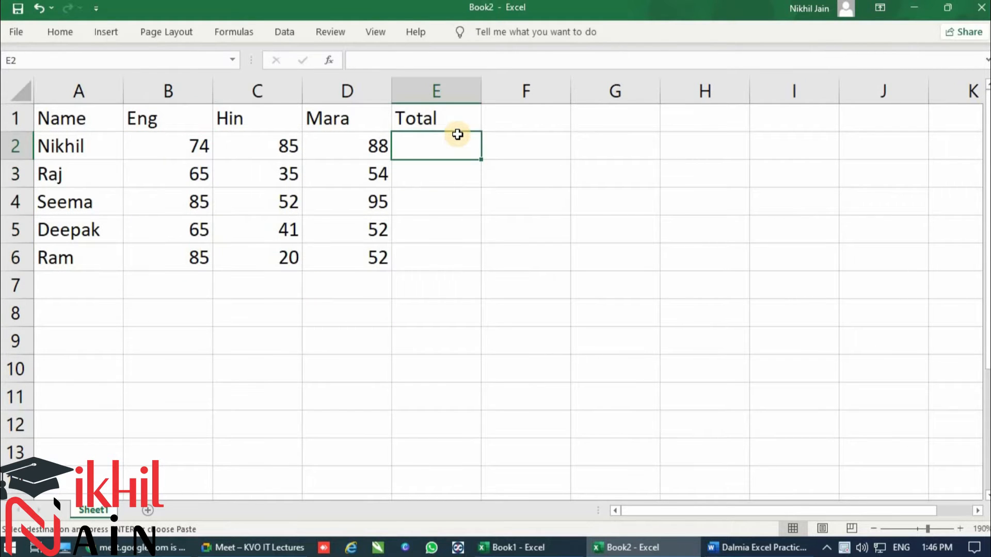
pyautogui.write('=')
pyautogui.press('Left')
pyautogui.press('Left')
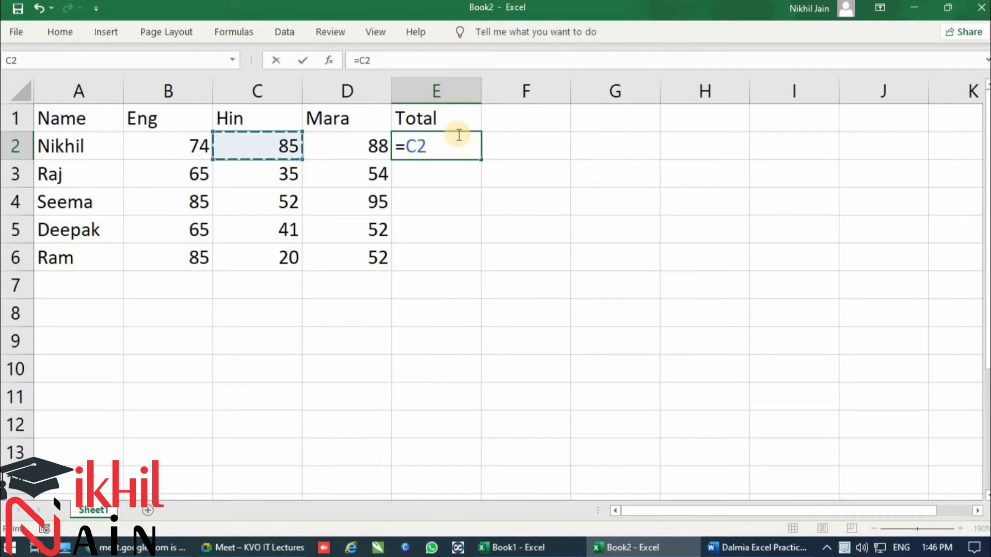
pyautogui.press('Left')
pyautogui.write('+')
pyautogui.press('Left')
pyautogui.press('Left')
pyautogui.write('+')
pyautogui.press('Left')
pyautogui.press('Return')
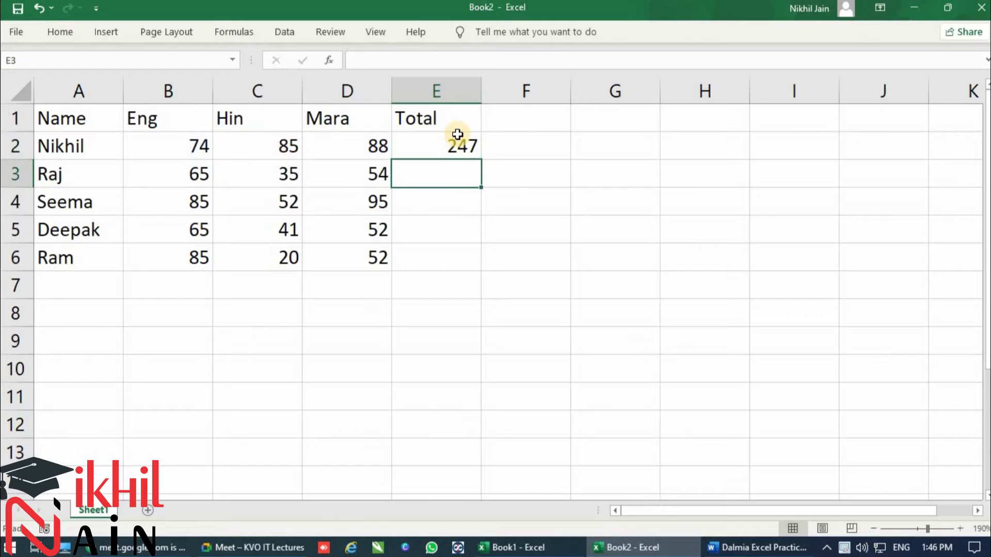
# Replace the addition formula in E2 with an AutoSum of B2:D2.
pyautogui.click(457, 134)
pyautogui.press('Delete')
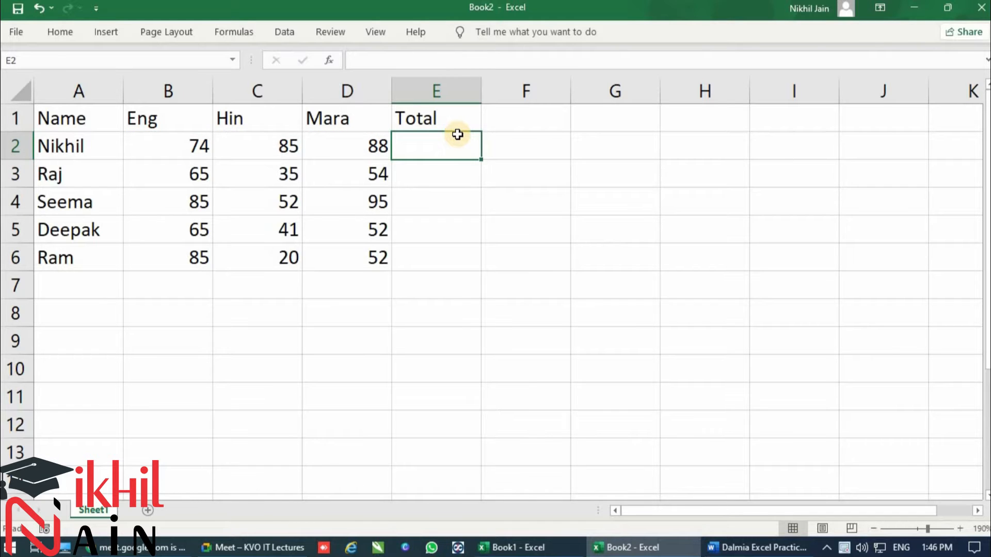
pyautogui.hotkey('alt', '=')
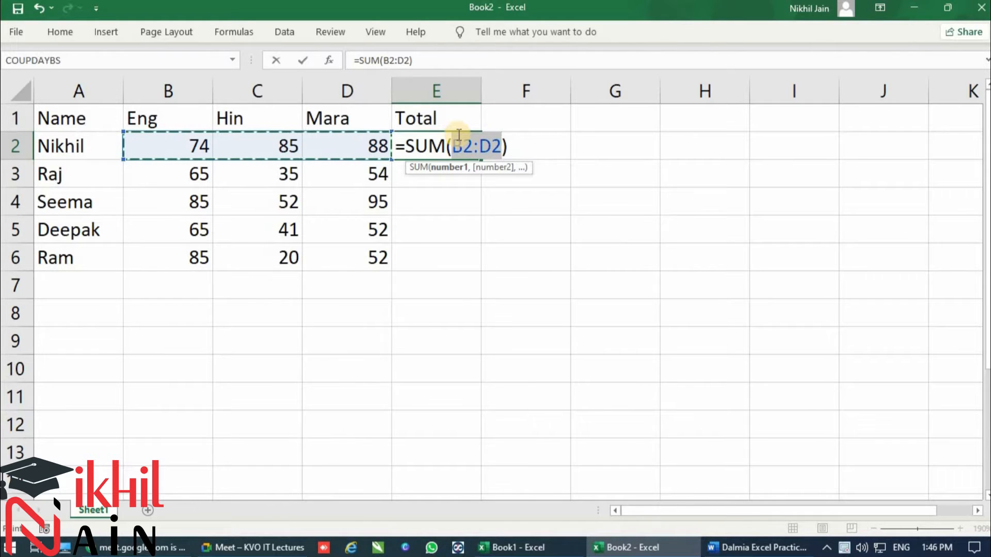
pyautogui.press('Return')
# Copy the SUM formula from E2 into E3:E6 for the remaining students.
pyautogui.click(457, 134)
pyautogui.hotkey('ctrl', 'c')
pyautogui.press('Down')
pyautogui.hotkey('shift', 'Down')
pyautogui.hotkey('shift', 'Down')
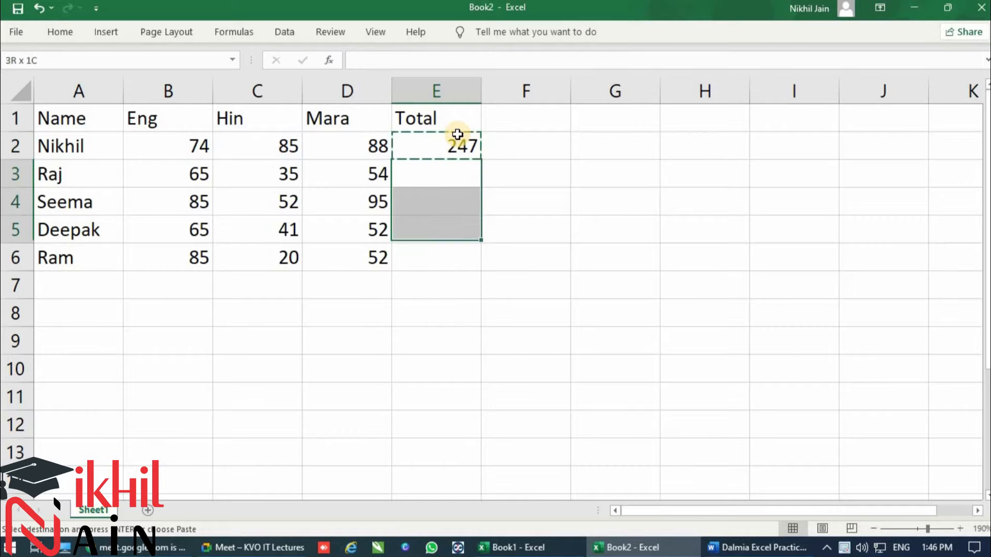
pyautogui.hotkey('shift', 'Down')
pyautogui.hotkey('ctrl', 'v')
pyautogui.press('Escape')
# Clear all the totals in E2:E6.
pyautogui.click(457, 134)
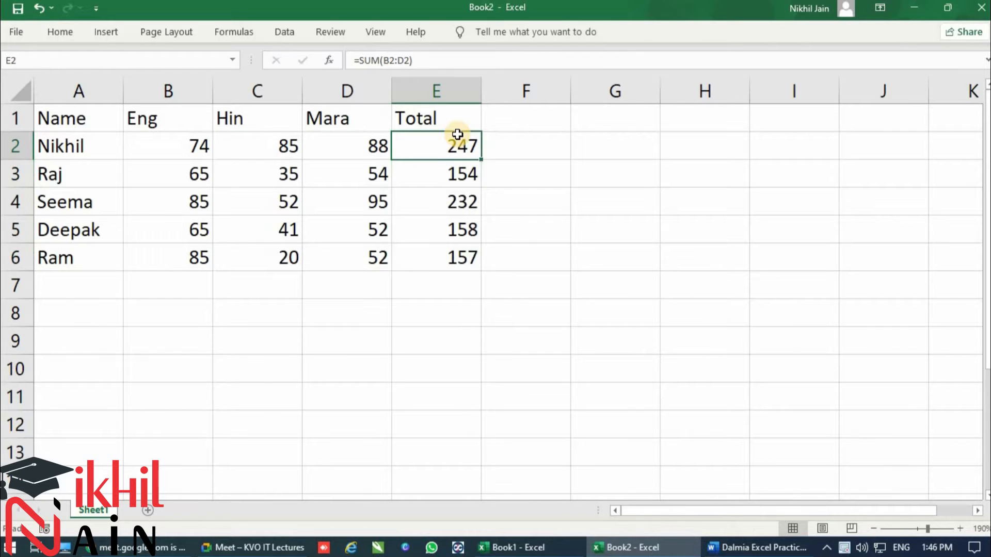
pyautogui.hotkey('shift', 'Down')
pyautogui.hotkey('shift', 'Down')
pyautogui.hotkey('shift', 'Down')
pyautogui.hotkey('shift', 'Down')
pyautogui.press('Delete')
# Start a Consolidate operation with E2 as the destination and Sum as the function.
pyautogui.click(457, 134)
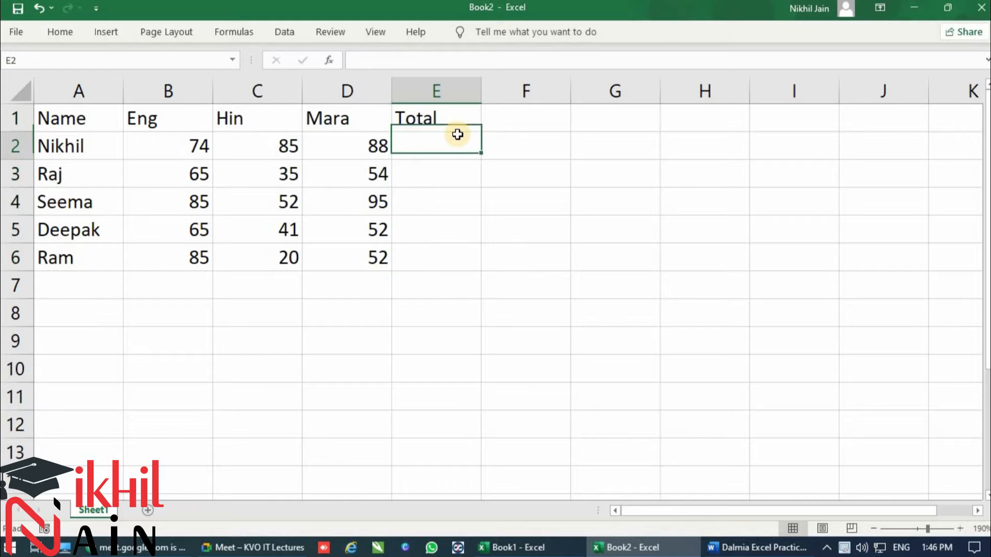
pyautogui.doubleClick(296, 31)
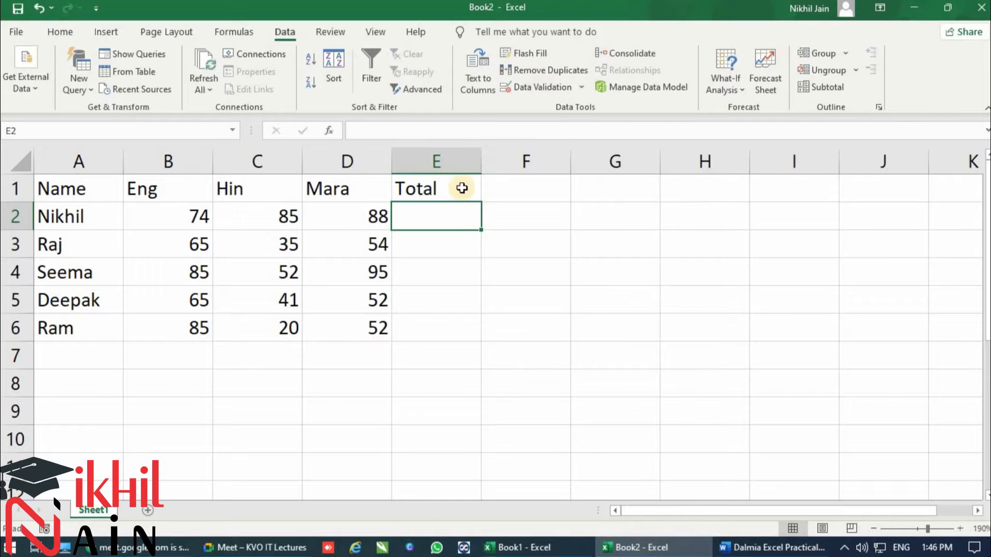
pyautogui.click(633, 52)
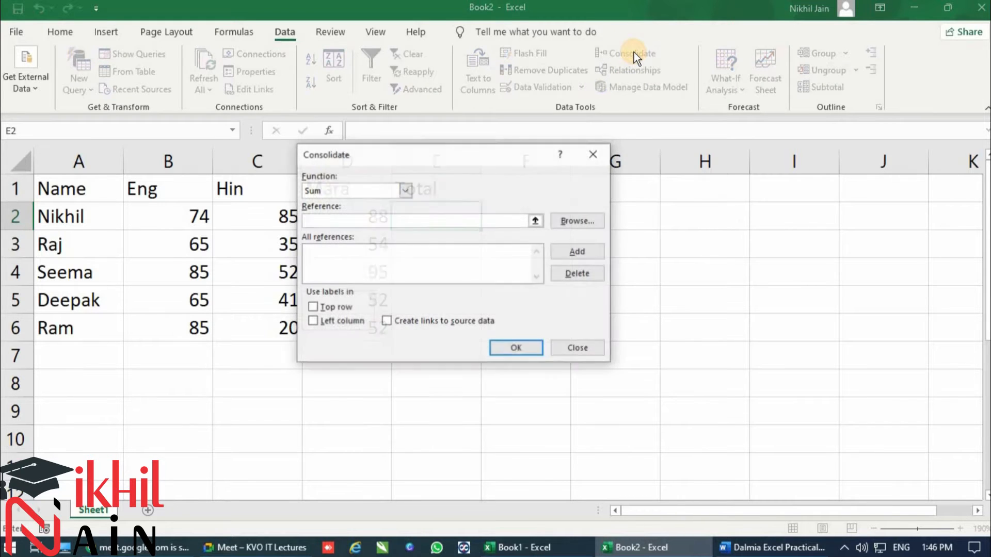
pyautogui.moveTo(470, 163); pyautogui.dragTo(594, 209)
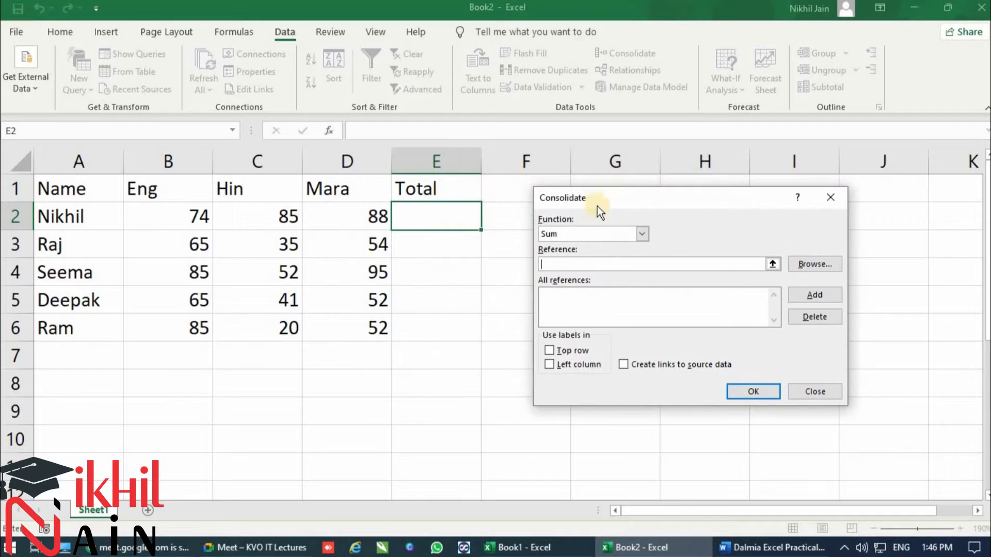
pyautogui.click(599, 239)
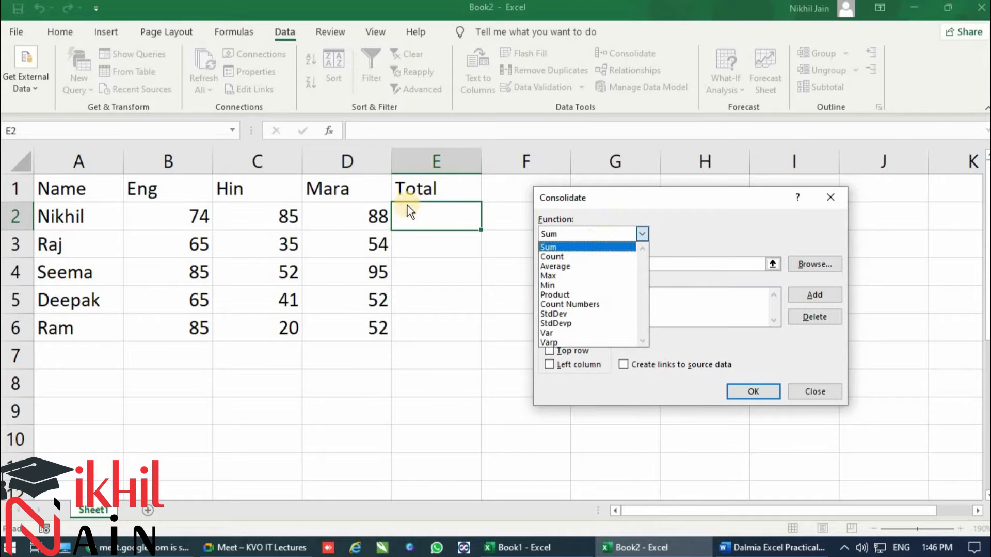
pyautogui.click(561, 248)
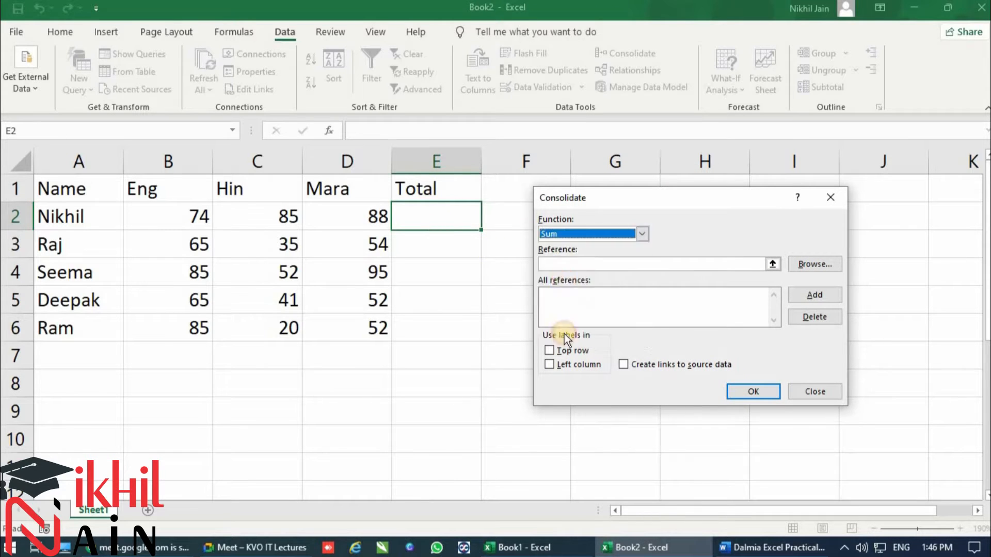
# Add B2:B6, C2:C6 and D2:D6 as consolidation references and generate the totals.
pyautogui.click(564, 260)
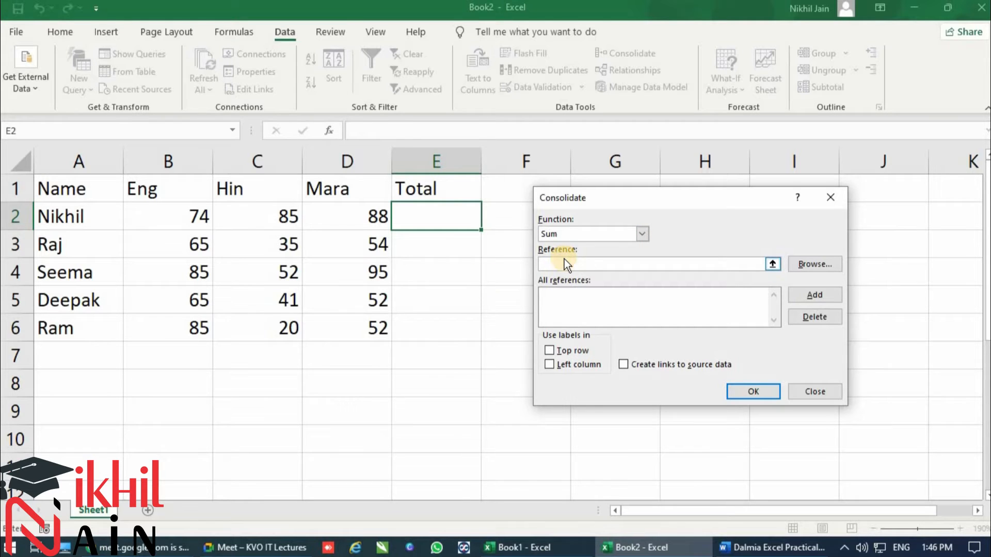
pyautogui.moveTo(177, 218); pyautogui.dragTo(177, 317)
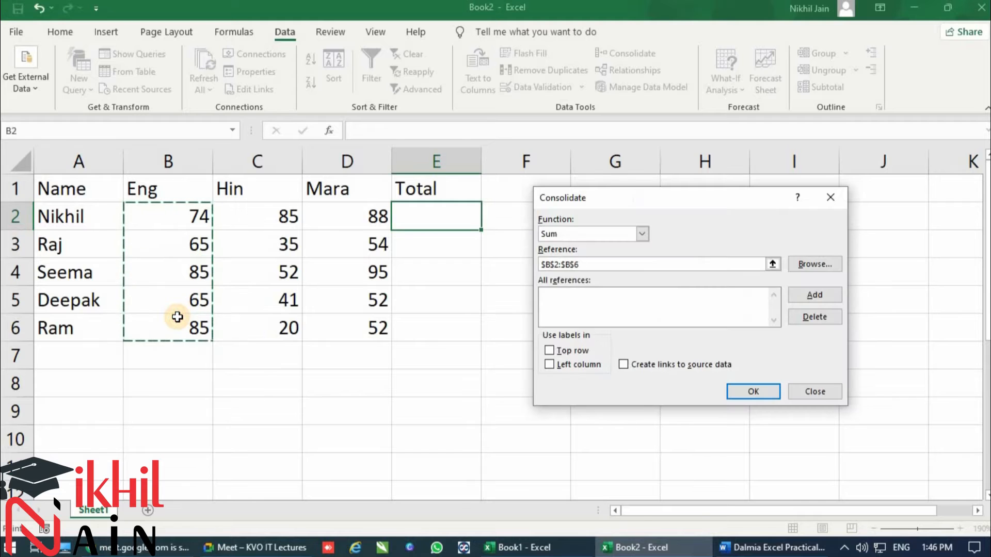
pyautogui.click(811, 294)
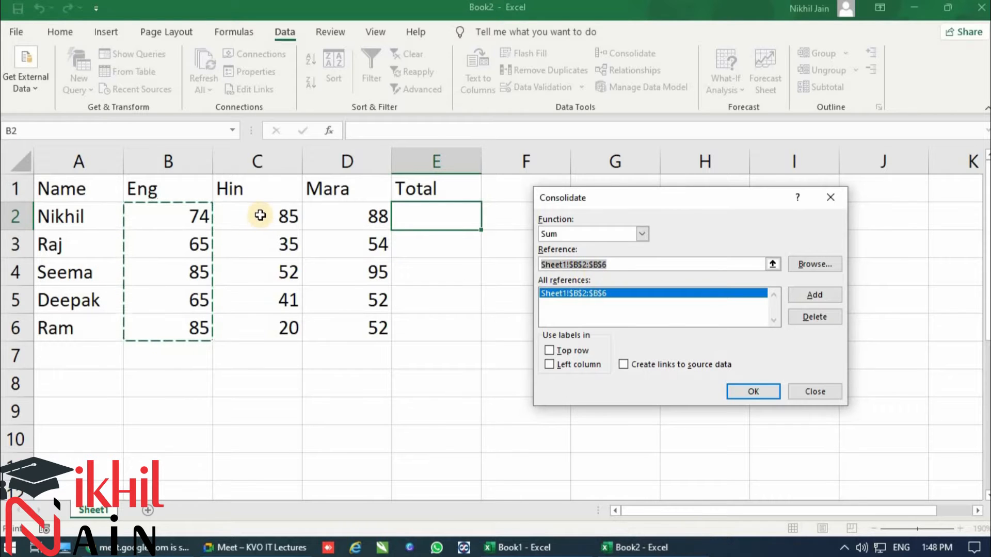
pyautogui.click(258, 228)
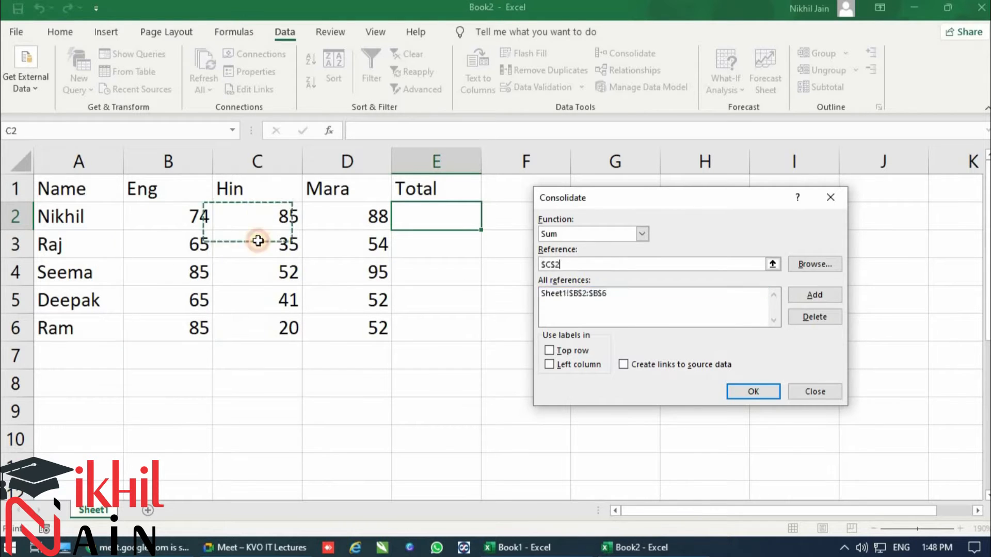
pyautogui.moveTo(258, 228); pyautogui.dragTo(258, 325)
pyautogui.click(820, 301)
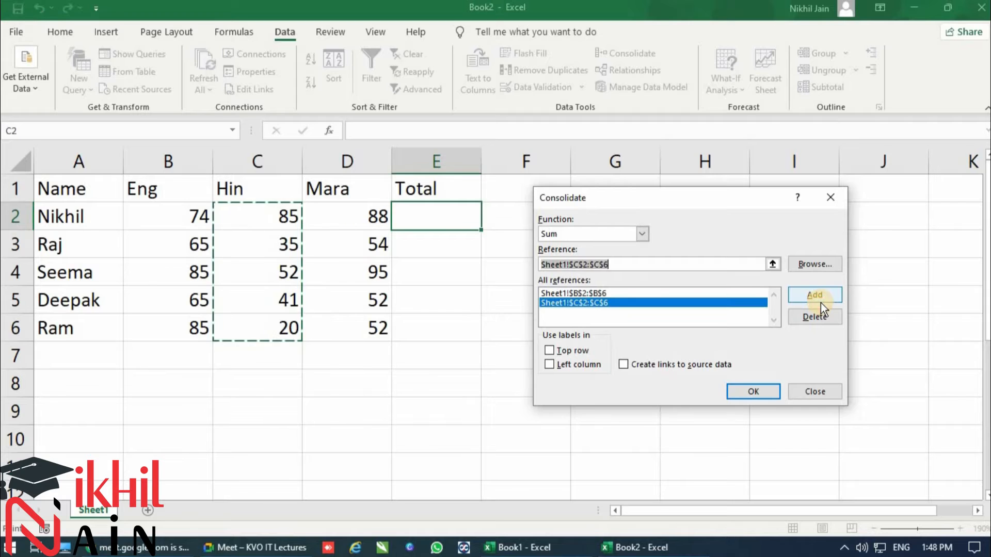
pyautogui.moveTo(342, 230); pyautogui.dragTo(356, 328)
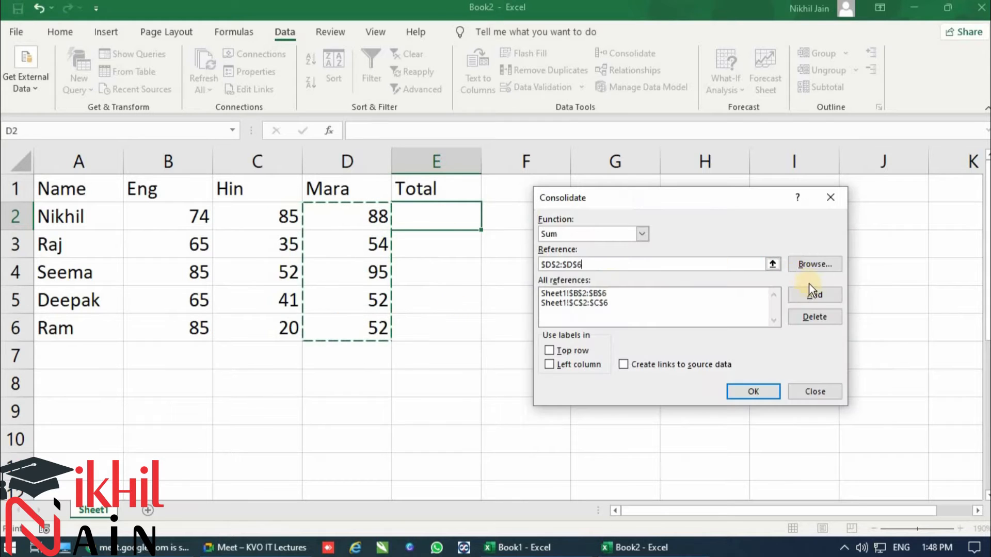
pyautogui.click(813, 292)
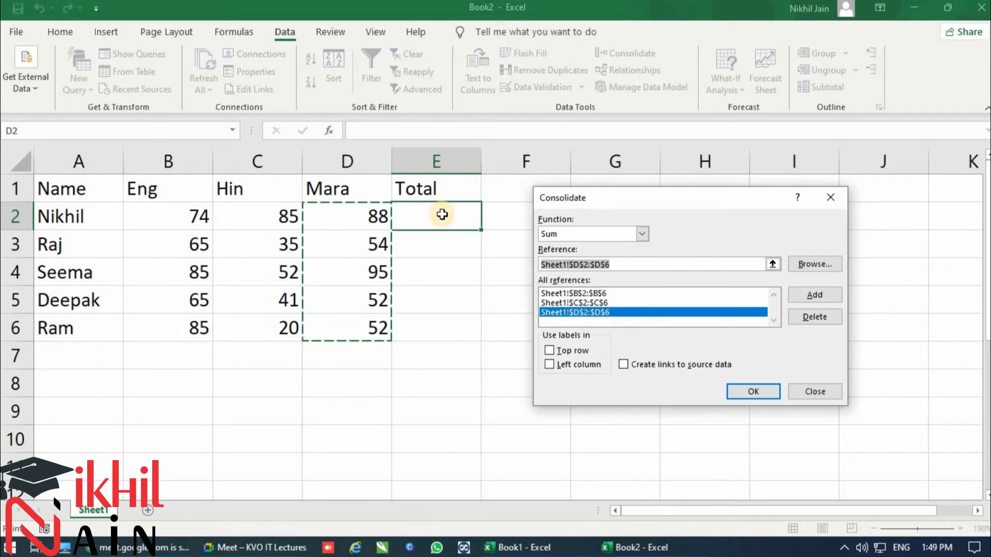
pyautogui.click(763, 390)
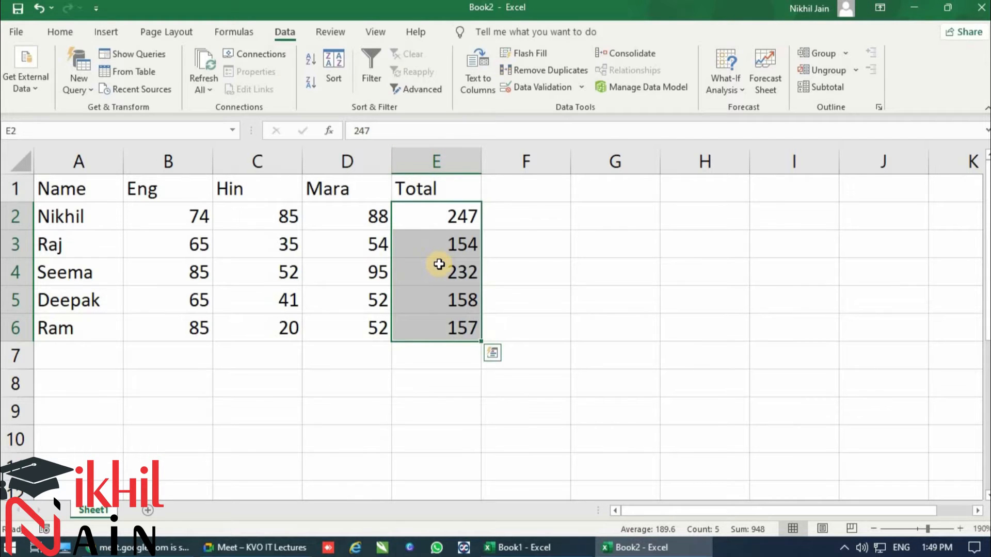
# Change the first student's Eng, Hin and Mara marks in B2:D2 to 99 each.
pyautogui.click(178, 206)
pyautogui.write('99')
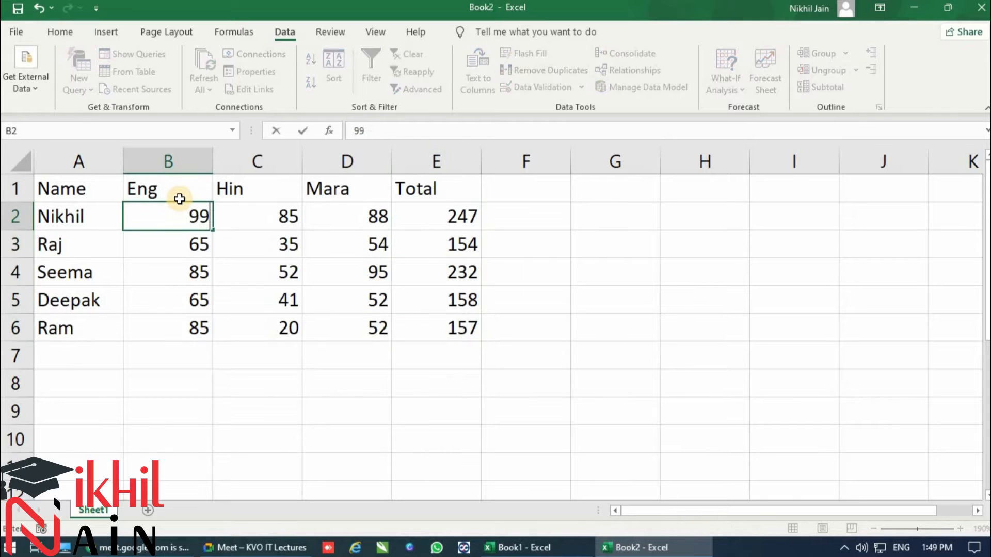
pyautogui.press('Tab')
pyautogui.write('99')
pyautogui.press('Tab')
pyautogui.write('99')
pyautogui.press('Tab')
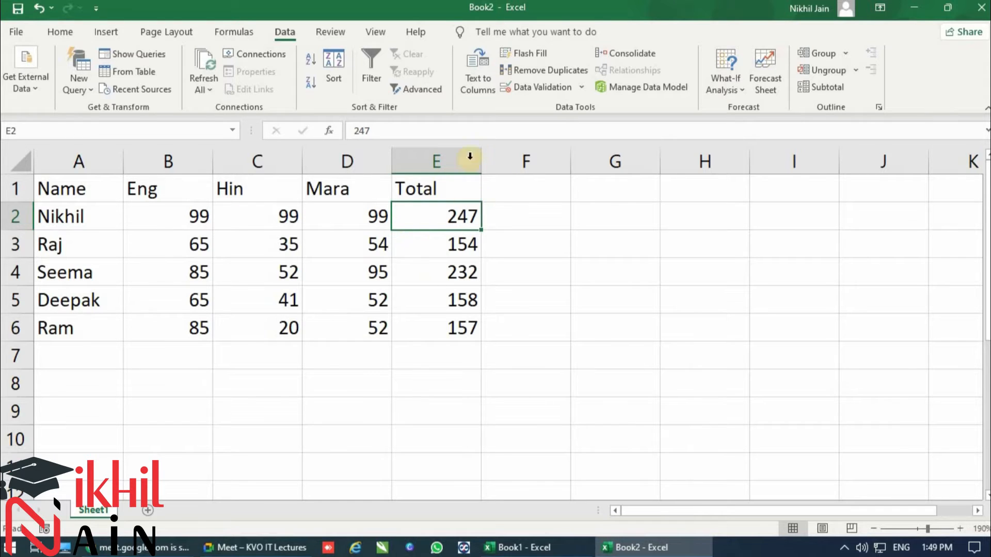
# Rerun the Sum consolidation at E2 with the existing references to update the Total column.
pyautogui.click(630, 52)
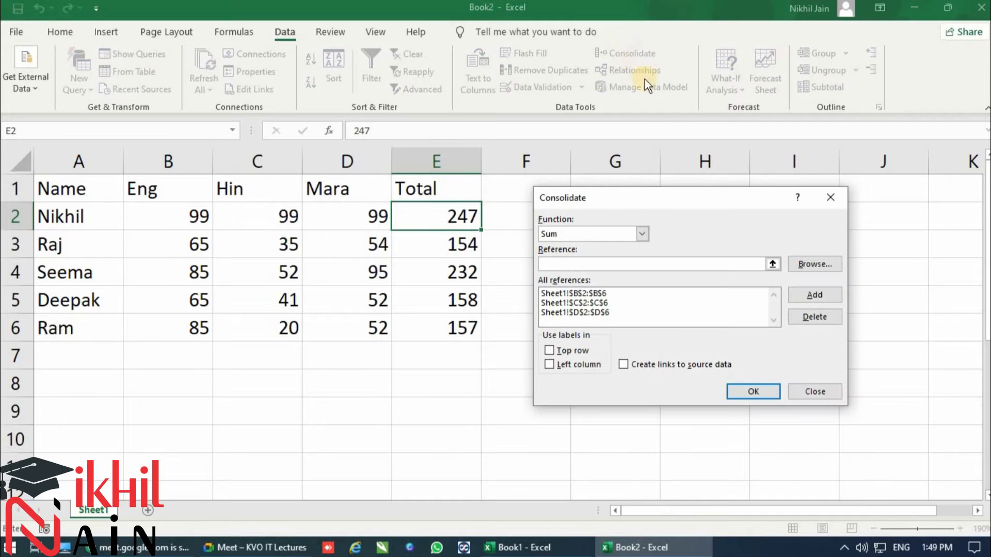
pyautogui.click(753, 392)
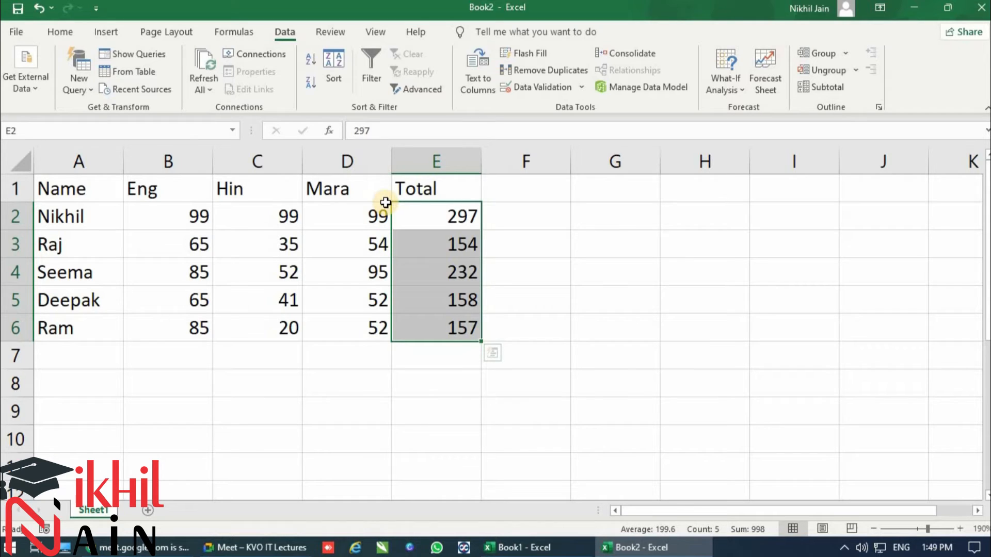
pyautogui.click(270, 345)
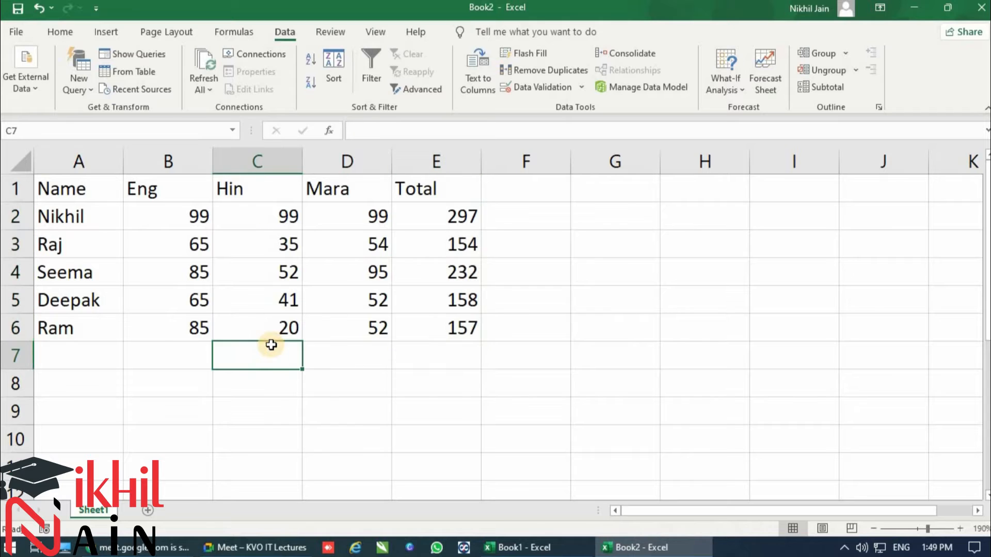
# Rename the worksheet Sheet1 as "1st term".
pyautogui.doubleClick(95, 509)
pyautogui.write('1st term')
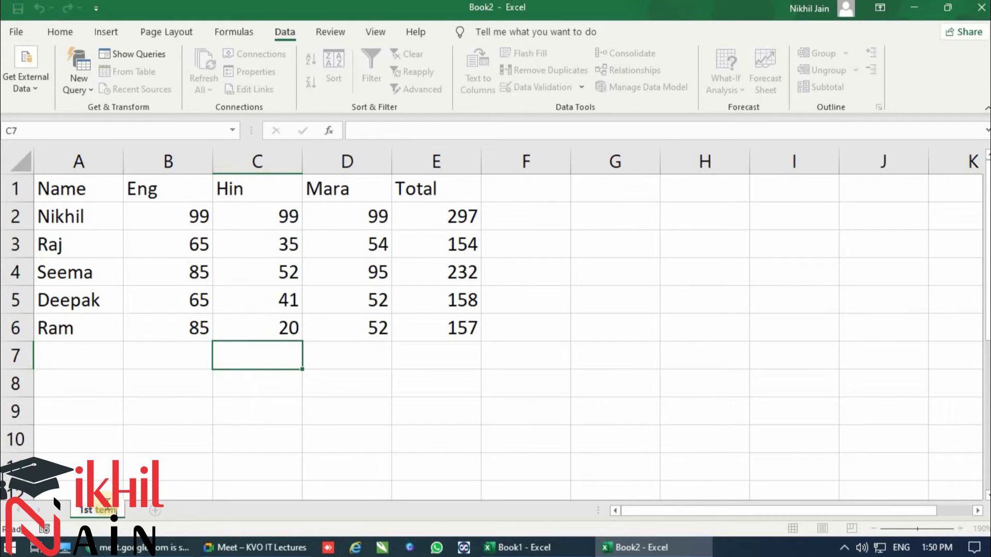
pyautogui.press('Return')
# Create a copy of the 1st term sheet in the same workbook, placed before the original.
pyautogui.rightClick(110, 510)
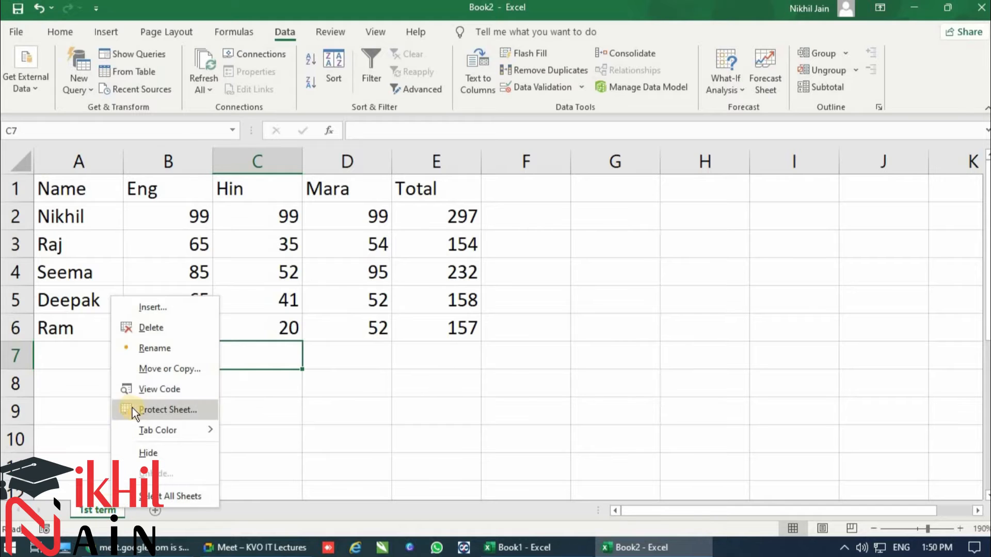
pyautogui.click(160, 368)
pyautogui.click(82, 444)
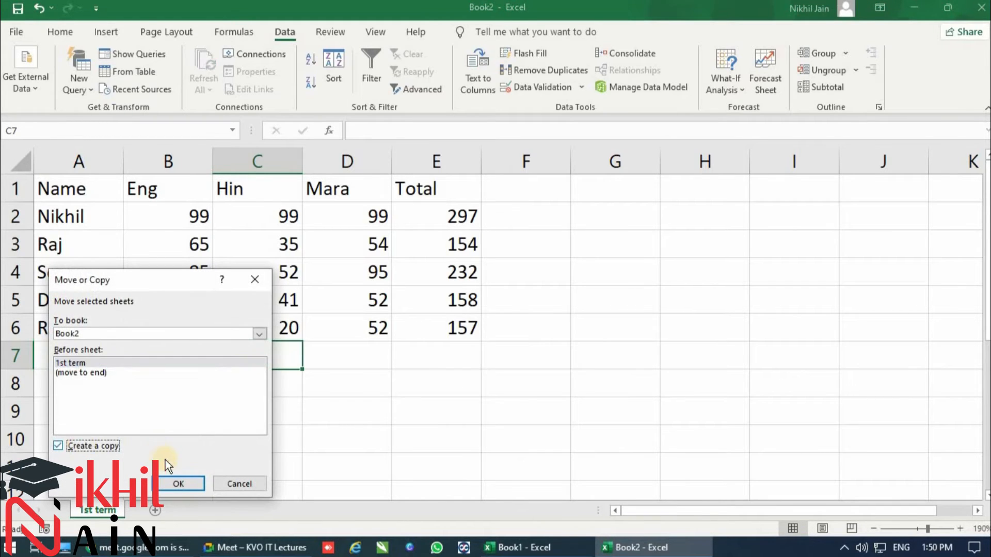
pyautogui.click(181, 483)
# Rename the copied 1st term (2) sheet as "2nd term".
pyautogui.doubleClick(106, 511)
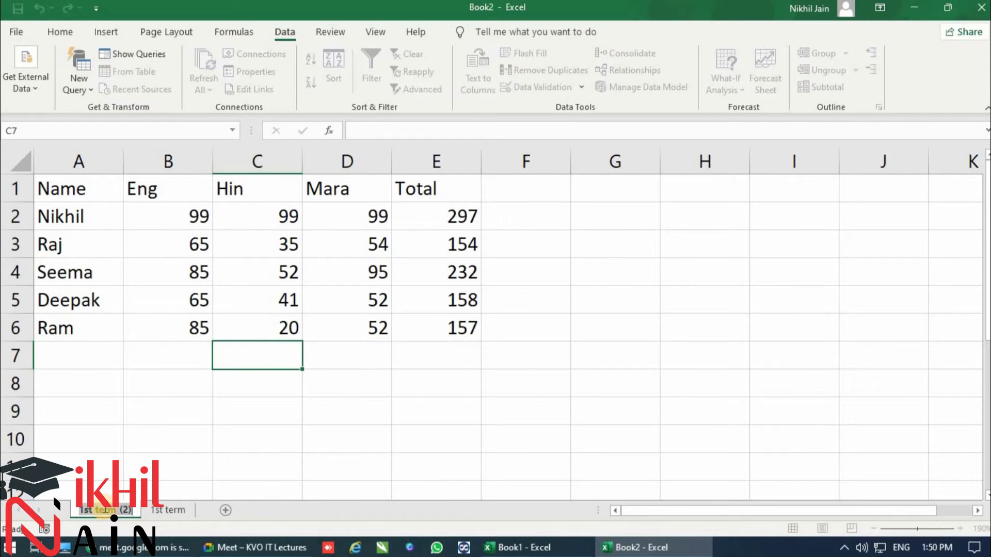
pyautogui.press('Home')
pyautogui.press('Delete')
pyautogui.press('Delete')
pyautogui.press('Delete')
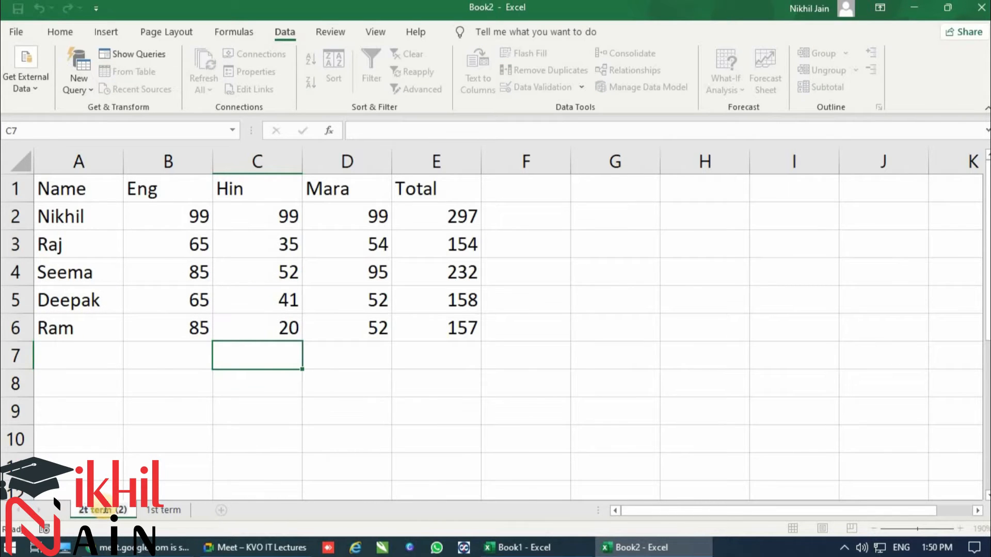
pyautogui.write('2nd')
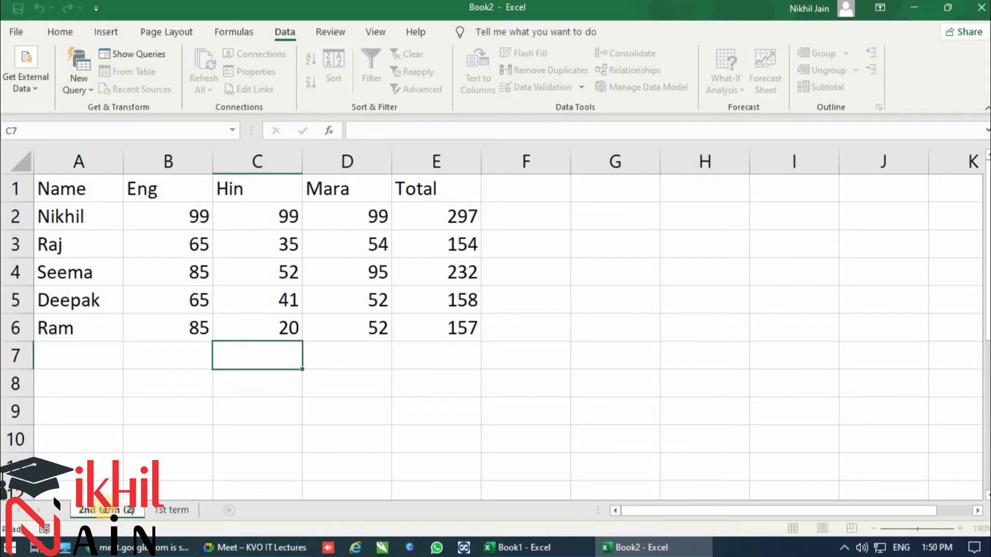
pyautogui.press('BackSpace')
pyautogui.press('BackSpace')
pyautogui.press('BackSpace')
pyautogui.press('BackSpace')
pyautogui.press('Return')
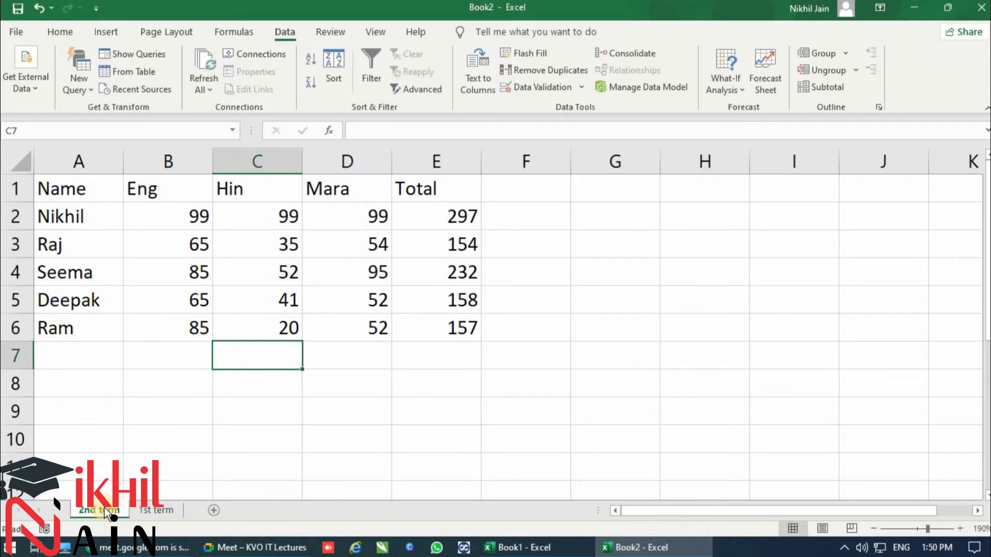
# Create a copy of the 2nd term sheet in the same workbook, placed before the original.
pyautogui.rightClick(108, 511)
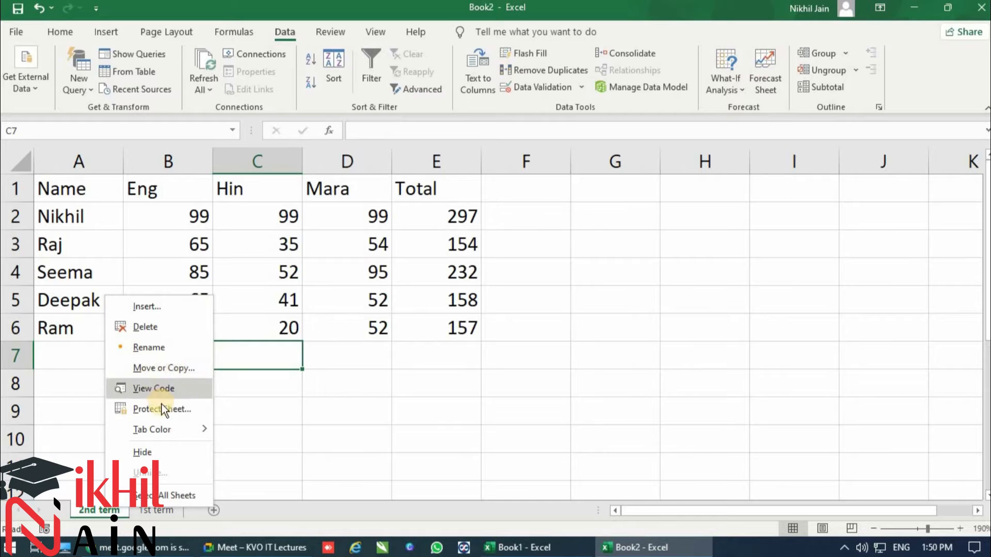
pyautogui.click(178, 373)
pyautogui.click(114, 446)
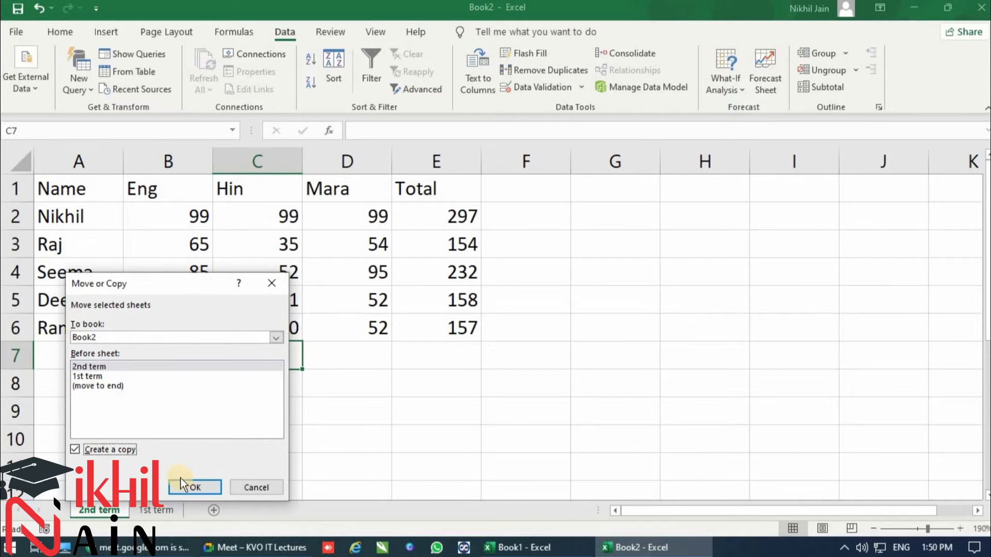
pyautogui.click(189, 487)
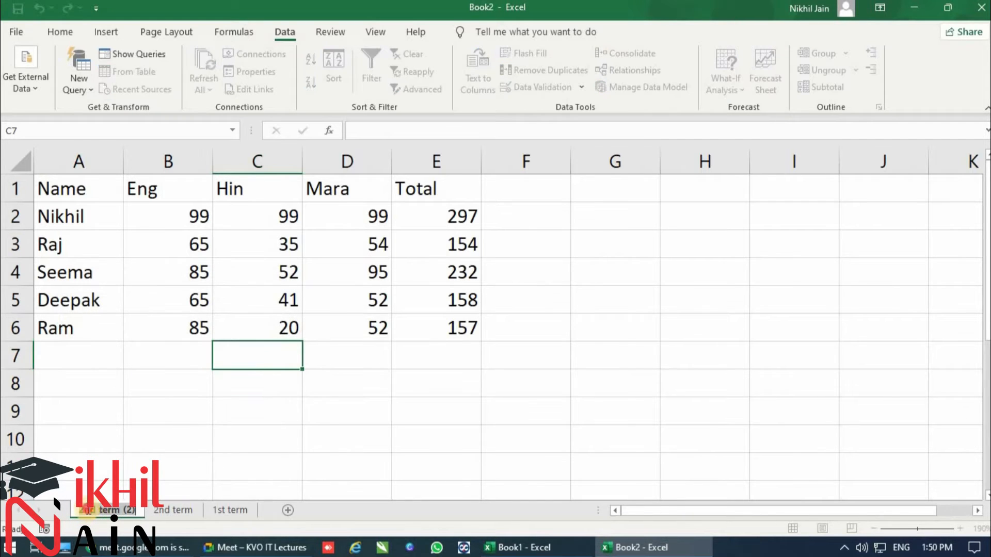
# Rename the copied 2nd term (2) sheet as "3rd term".
pyautogui.click(266, 548)
pyautogui.write('3r')
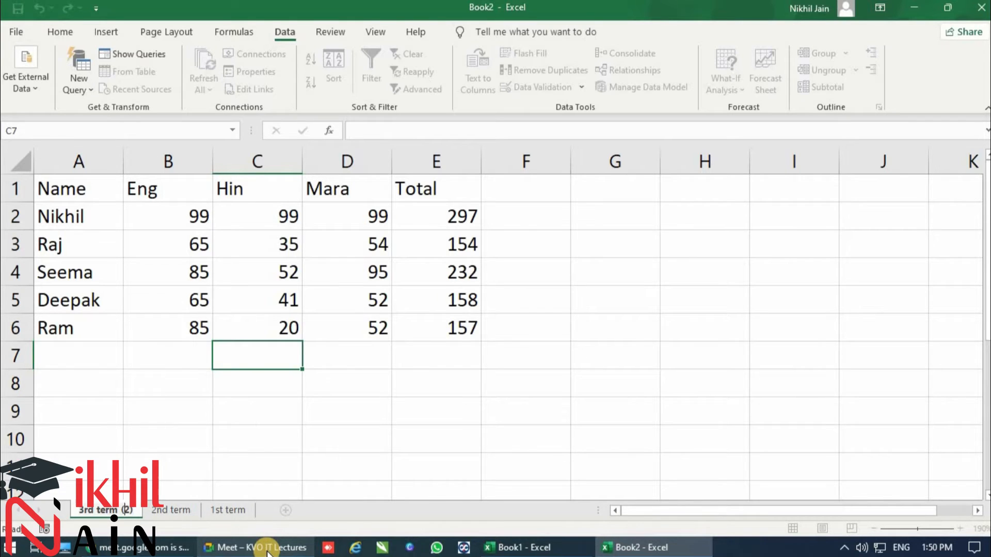
pyautogui.press('End')
pyautogui.press('BackSpace')
pyautogui.press('BackSpace')
pyautogui.press('BackSpace')
pyautogui.press('BackSpace')
pyautogui.press('Return')
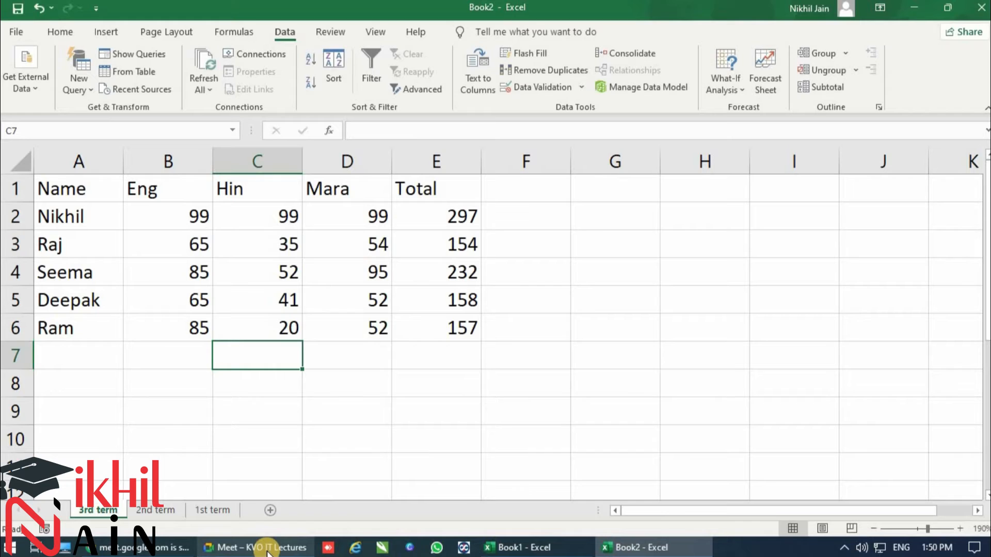
# Create a copy of the 3rd term sheet in the same workbook, placed before the original.
pyautogui.rightClick(117, 513)
pyautogui.click(160, 346)
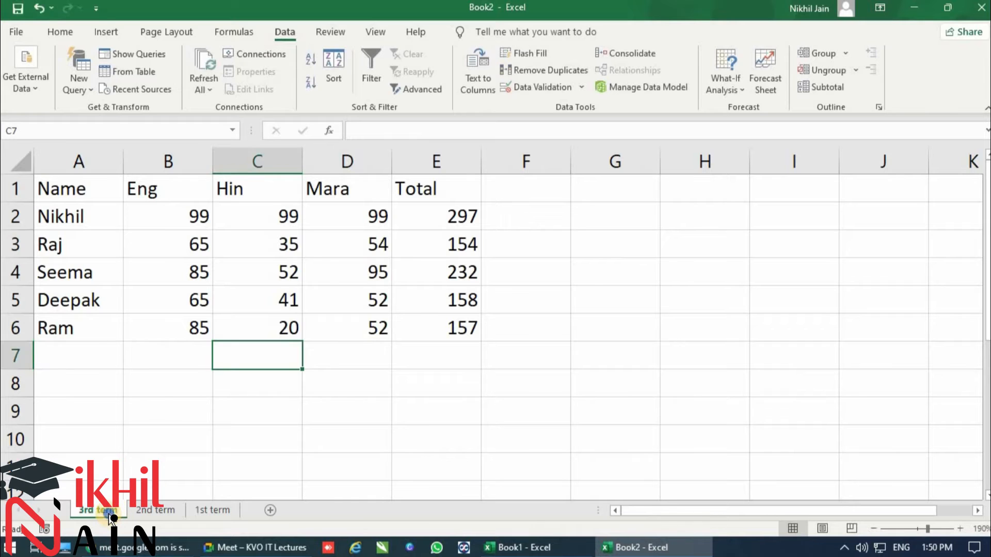
pyautogui.rightClick(117, 521)
pyautogui.click(168, 376)
pyautogui.click(98, 458)
pyautogui.click(187, 495)
# Rename the copied 3rd term (2) sheet as "Annual".
pyautogui.doubleClick(92, 510)
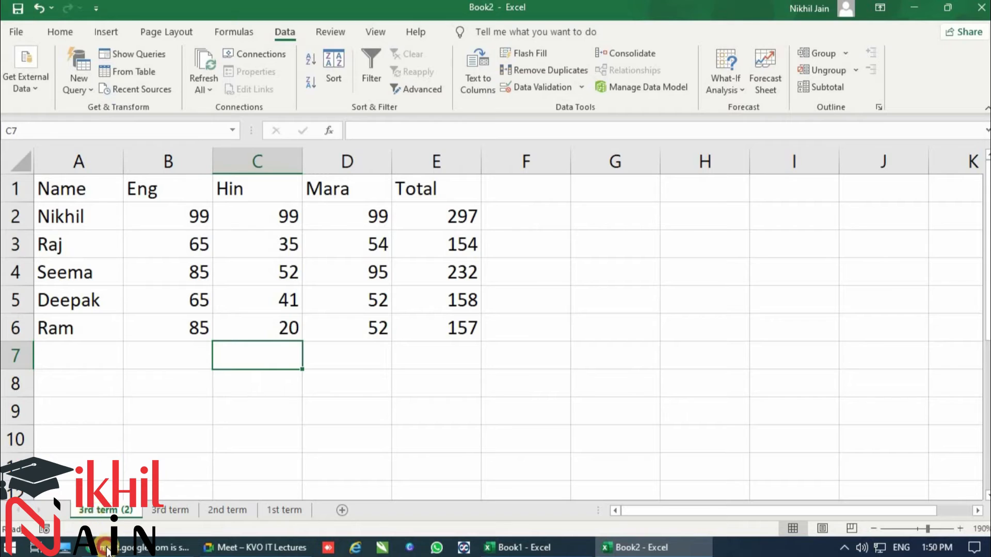
pyautogui.press('BackSpace')
pyautogui.write('Annual')
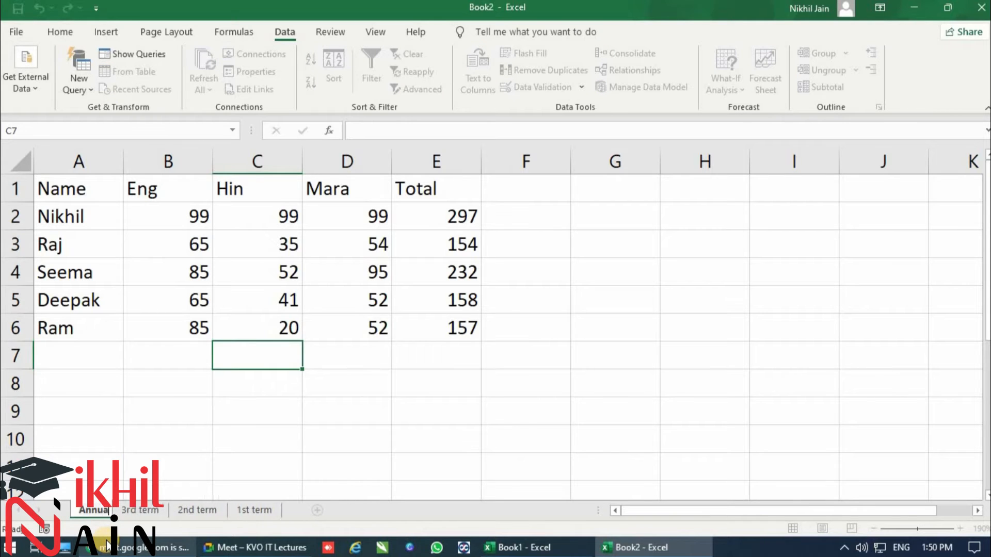
pyautogui.press('Return')
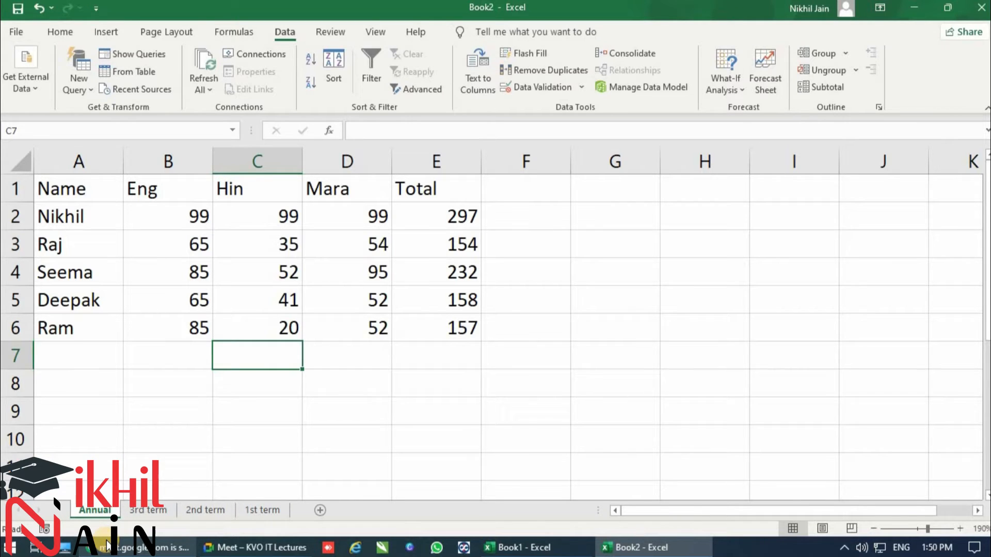
# Reorder the sheets into the sequence 1st term, 2nd term, 3rd term, Annual.
pyautogui.click(247, 404)
pyautogui.moveTo(298, 507); pyautogui.dragTo(298, 509)
pyautogui.moveTo(218, 512); pyautogui.dragTo(72, 509)
pyautogui.moveTo(168, 508); pyautogui.dragTo(248, 507)
# On the 2nd term sheet, change the marks in B2:D2 to 52, 32 and 65.
pyautogui.click(101, 518)
pyautogui.click(176, 513)
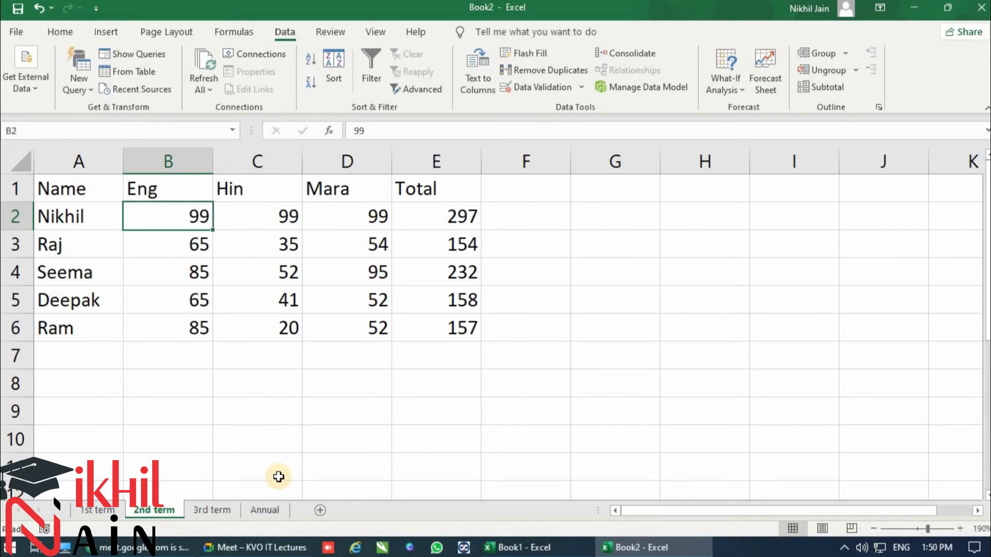
pyautogui.write('52')
pyautogui.press('Tab')
pyautogui.write('32')
pyautogui.press('Tab')
pyautogui.write('65')
pyautogui.press('Return')
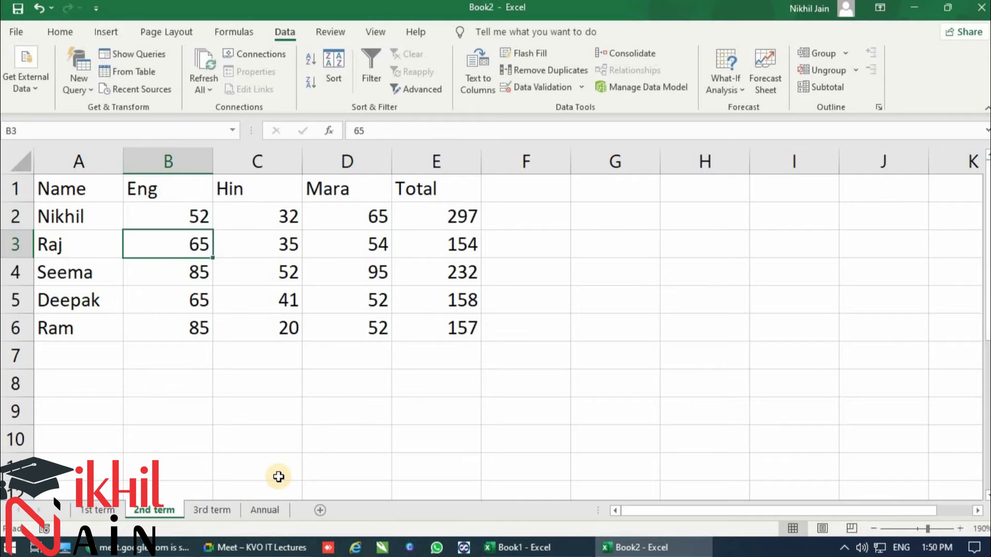
# Change the 2nd term marks in B3:D3 to 11, 21 and 32, and in B4:D4 to 52, 95 and 85.
pyautogui.write('11')
pyautogui.press('Tab')
pyautogui.write('21')
pyautogui.press('Tab')
pyautogui.write('32')
pyautogui.press('Return')
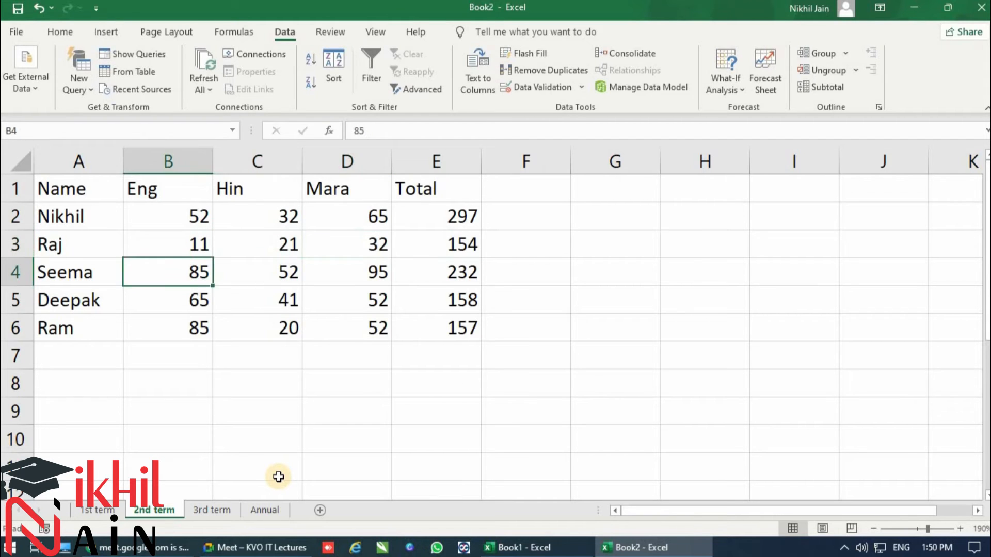
pyautogui.write('52')
pyautogui.press('Tab')
pyautogui.write('95')
pyautogui.press('Tab')
pyautogui.write('85')
pyautogui.press('Return')
# Change the 2nd term marks in B5:D5 to 32, 65 and 58, and in B6:D6 to 52, 85 and 45.
pyautogui.write('32')
pyautogui.press('Tab')
pyautogui.write('65')
pyautogui.press('Tab')
pyautogui.write('58')
pyautogui.press('Tab')
pyautogui.write('4')
pyautogui.press('Escape')
pyautogui.press('Return')
pyautogui.write('52')
pyautogui.press('Tab')
pyautogui.write('85')
pyautogui.press('Tab')
pyautogui.write('45')
pyautogui.press('Return')
# Clear the old totals in E2:E6 of the 2nd term sheet.
pyautogui.press('Tab')
pyautogui.press('Right')
pyautogui.press('Up')
pyautogui.press('Up')
pyautogui.press('Up')
pyautogui.press('Right')
pyautogui.press('Up')
pyautogui.press('Up')
pyautogui.hotkey('shift', 'Down')
pyautogui.hotkey('shift', 'Down')
pyautogui.hotkey('shift', 'Down')
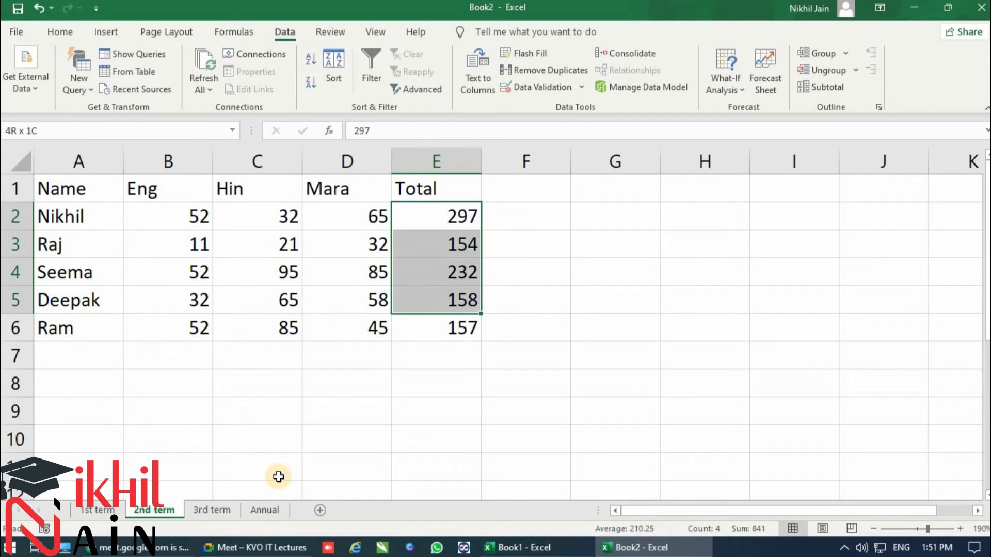
pyautogui.hotkey('shift', 'Down')
pyautogui.press('Delete')
# Total the first student's 2nd term marks in E2 with AutoSum.
pyautogui.hotkey('shift', 'Up')
pyautogui.hotkey('shift', 'Up')
pyautogui.hotkey('shift', 'Up')
pyautogui.hotkey('shift', 'Up')
pyautogui.hotkey('alt', '=')
pyautogui.press('Return')
# Copy the E2 total formula down to E3:E6 on the 2nd term sheet.
pyautogui.press('Up')
pyautogui.hotkey('ctrl', 'c')
pyautogui.press('Down')
pyautogui.hotkey('shift', 'Down')
pyautogui.hotkey('shift', 'Down')
pyautogui.hotkey('shift', 'Down')
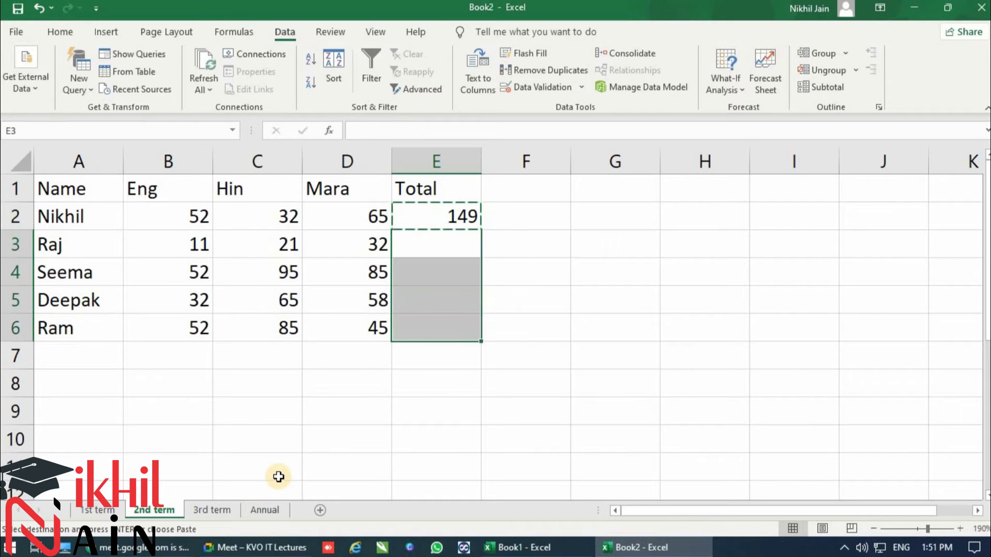
pyautogui.press('Return')
# On the 1st term sheet, total B2:D2 in E2 with a SUM formula and copy it down to E3:E6.
pyautogui.hotkey('ctrl', 'pagedown')
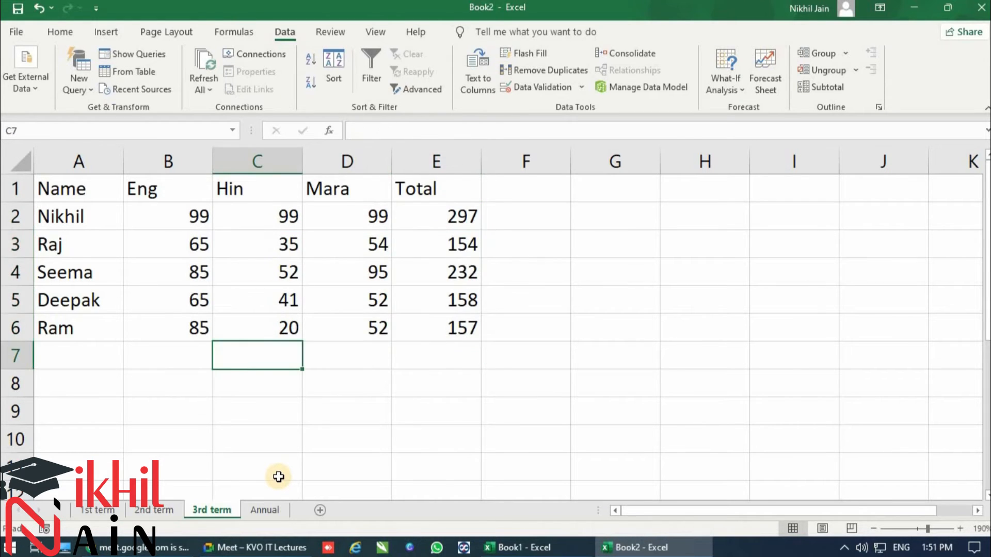
pyautogui.hotkey('ctrl', 'pageup')
pyautogui.hotkey('ctrl', 'pageup')
pyautogui.press('Right')
pyautogui.press('Right')
pyautogui.press('Up')
pyautogui.press('Up')
pyautogui.press('Up')
pyautogui.press('Up')
pyautogui.press('Up')
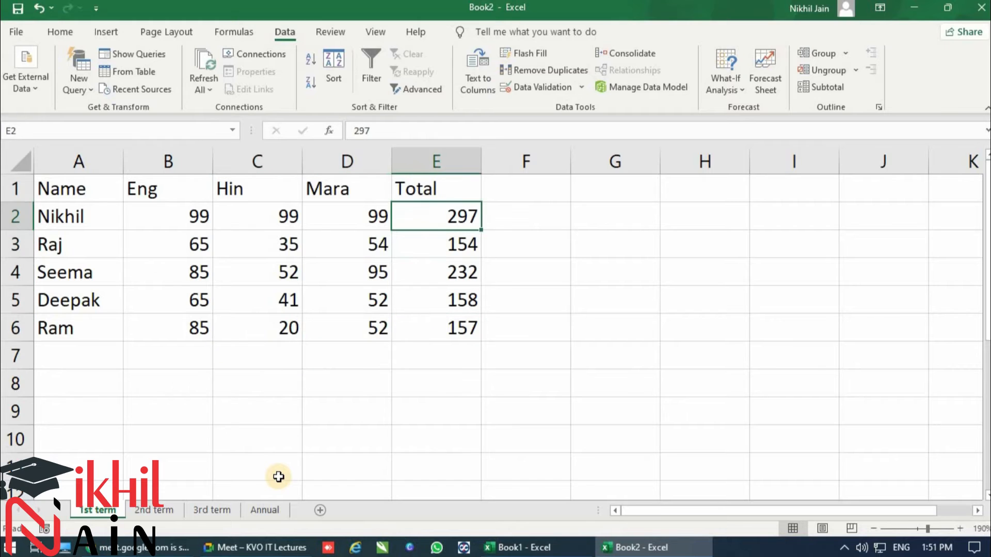
pyautogui.press('Down')
pyautogui.press('Up')
pyautogui.press('Right')
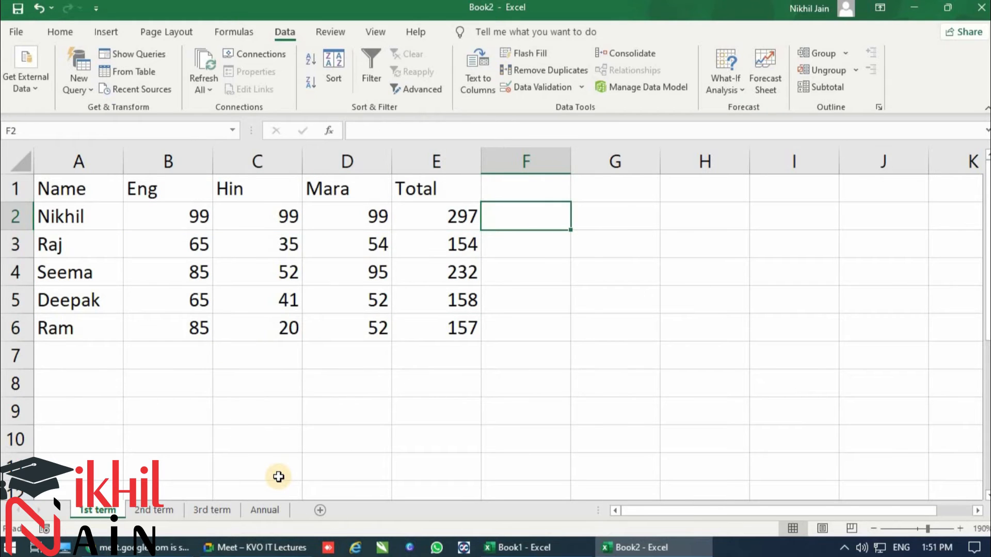
pyautogui.press('Left')
pyautogui.hotkey('ctrl', 'c')
pyautogui.press('Down')
pyautogui.hotkey('shift', 'Down')
pyautogui.hotkey('shift', 'Down')
pyautogui.hotkey('shift', 'Down')
pyautogui.hotkey('ctrl', 'v')
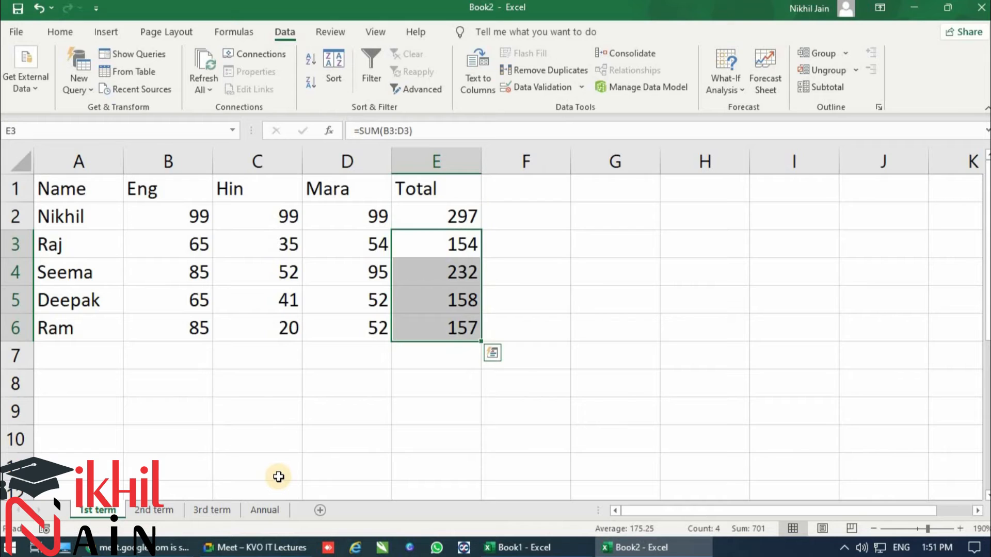
# On the 3rd term sheet, change the marks in B2:D2 to 20, 41 and 85.
pyautogui.hotkey('ctrl', 'pagedown')
pyautogui.hotkey('ctrl', 'pagedown')
pyautogui.press('Up')
pyautogui.press('Up')
pyautogui.press('Up')
pyautogui.press('Up')
pyautogui.press('Left')
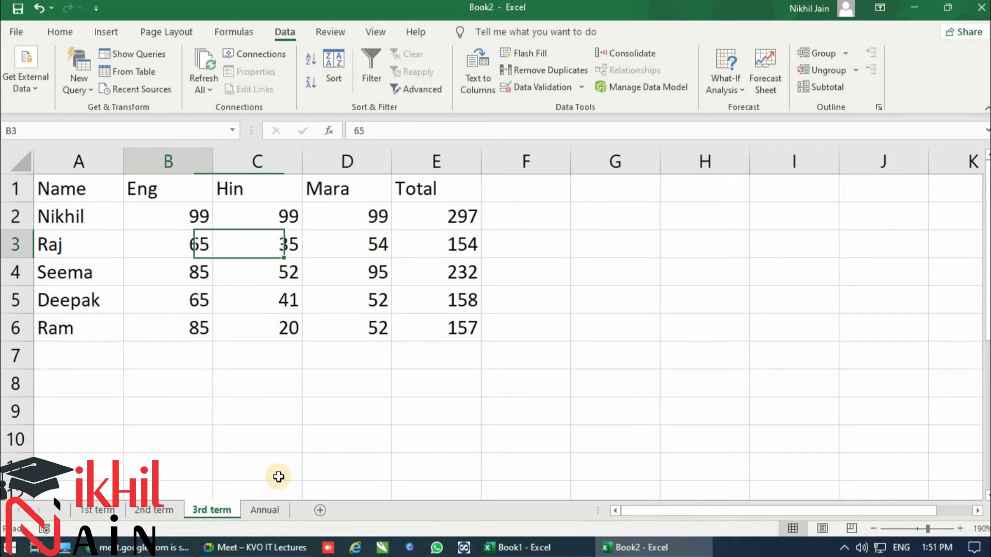
pyautogui.press('Up')
pyautogui.write('20')
pyautogui.press('Tab')
pyautogui.write('41')
pyautogui.press('Tab')
pyautogui.write('85')
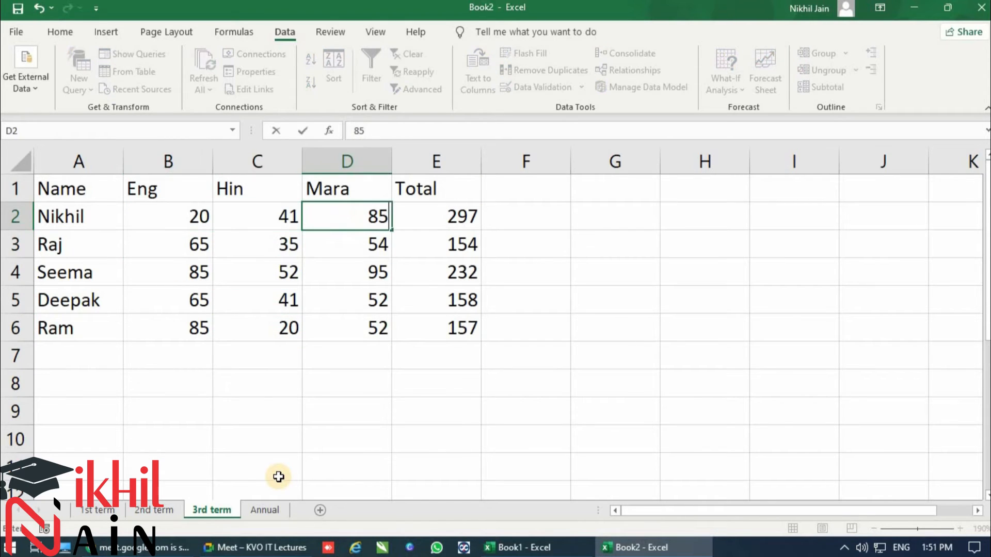
pyautogui.press('Return')
# Change the 3rd term marks in B3:D3 to 32, 65 and 98.
pyautogui.write('32')
pyautogui.press('Tab')
pyautogui.write('65')
pyautogui.press('Tab')
pyautogui.write('98')
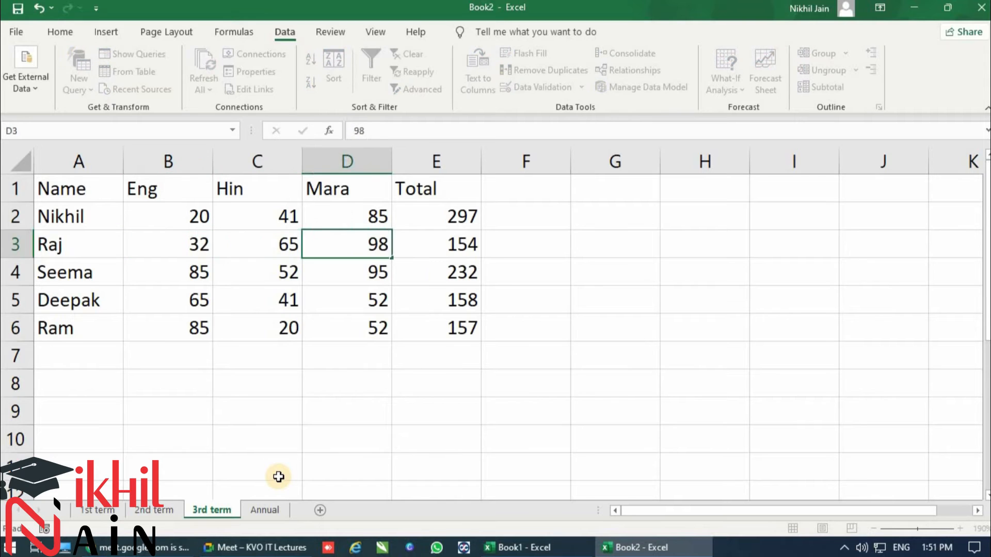
pyautogui.press('Return')
# Change the 3rd term marks in B4:D4 to 41, 74 and 85, and in B5:D5 to 20, 52 and 85.
pyautogui.write('41')
pyautogui.press('Tab')
pyautogui.write('74')
pyautogui.press('Tab')
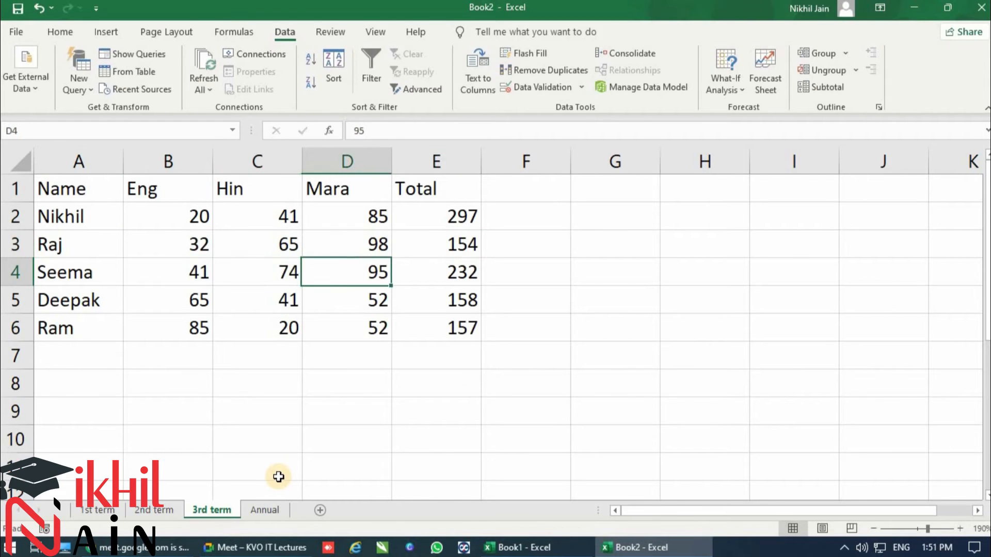
pyautogui.write('85')
pyautogui.press('Return')
pyautogui.write('2')
pyautogui.write('85')
pyautogui.press('Return')
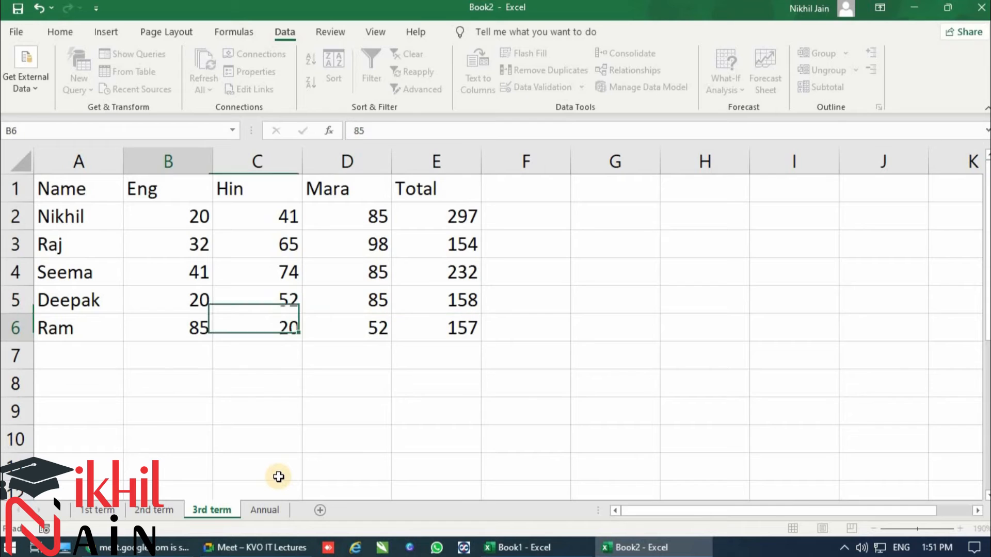
# Change the 3rd term marks in B6:D6 to 96, 85 and 74.
pyautogui.write('96')
pyautogui.press('Tab')
pyautogui.write('85')
pyautogui.press('Tab')
pyautogui.write('754')
pyautogui.press('Tab')
pyautogui.press('Left')
pyautogui.write('74')
pyautogui.press('Tab')
pyautogui.press('Tab')
# Recalculate the SUM formula in E2 of the 3rd term sheet and copy it down to E3:E6.
pyautogui.press('Up')
pyautogui.press('Up')
pyautogui.press('Up')
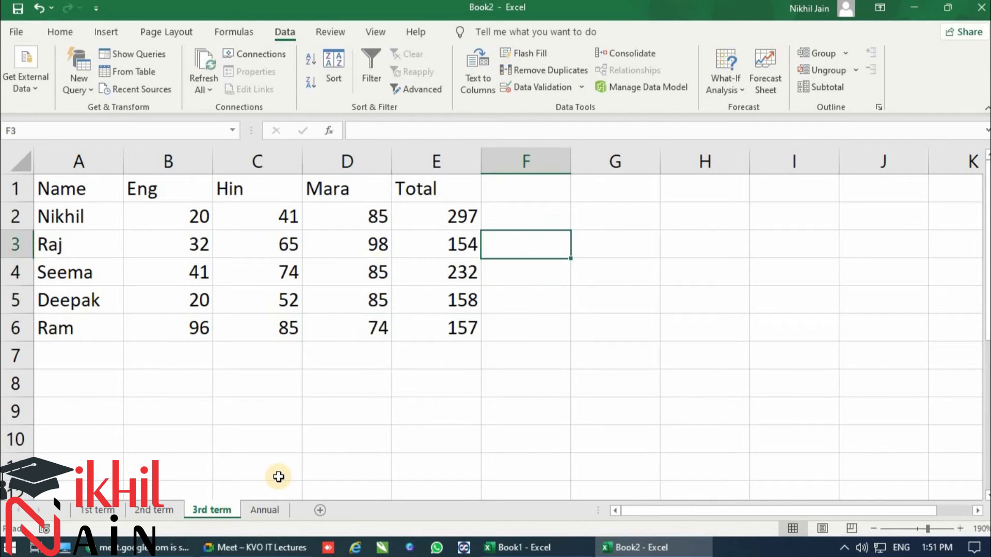
pyautogui.press('Up')
pyautogui.press('Left')
pyautogui.press('F2')
pyautogui.hotkey('ctrl', 'Return')
pyautogui.hotkey('ctrl', 'c')
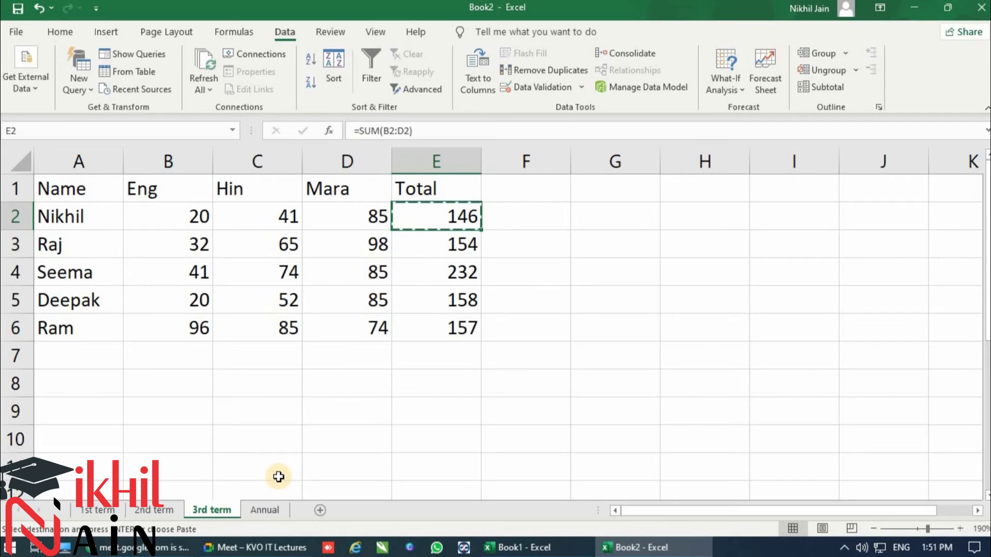
pyautogui.press('Down')
pyautogui.hotkey('shift', 'Down')
pyautogui.hotkey('shift', 'Down')
pyautogui.hotkey('shift', 'Down')
pyautogui.hotkey('ctrl', 'v')
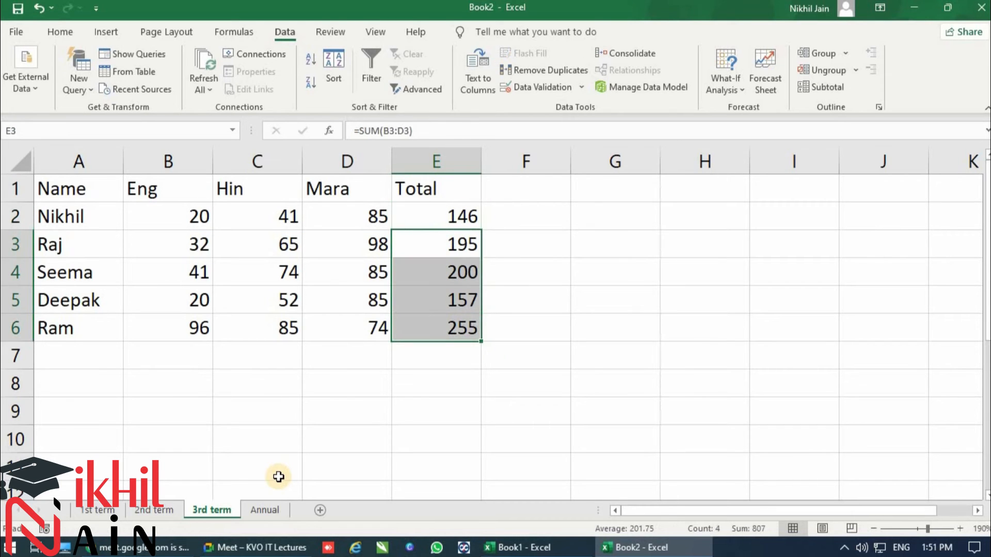
# On the Annual sheet, clear the marks and totals in B2:E6 and select B2.
pyautogui.hotkey('ctrl', 'pagedown')
pyautogui.press('Up')
pyautogui.press('Up')
pyautogui.press('Up')
pyautogui.press('Left')
pyautogui.hotkey('shift', 'Right')
pyautogui.hotkey('shift', 'Right')
pyautogui.hotkey('shift', 'Up')
pyautogui.hotkey('shift', 'Up')
pyautogui.hotkey('shift', 'Up')
pyautogui.hotkey('shift', 'Up')
pyautogui.hotkey('shift', 'Right')
pyautogui.press('Delete')
pyautogui.press('Up')
pyautogui.press('Up')
pyautogui.press('Up')
pyautogui.press('Up')
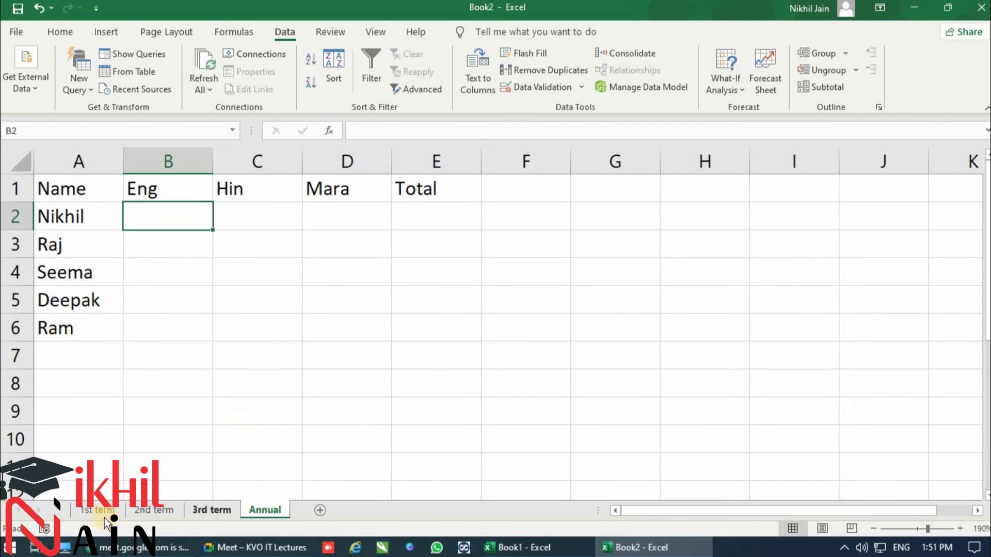
pyautogui.click(127, 511)
pyautogui.click(160, 511)
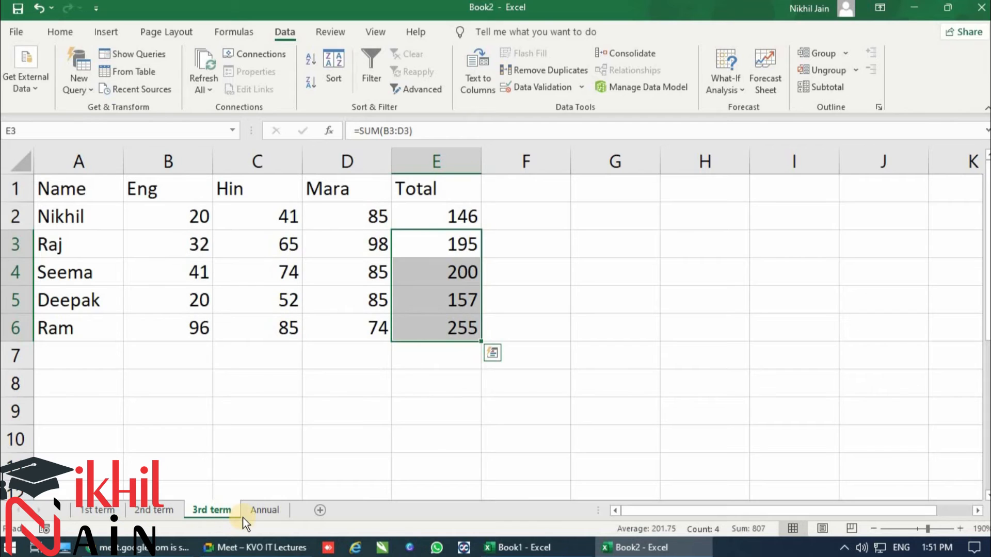
pyautogui.click(258, 511)
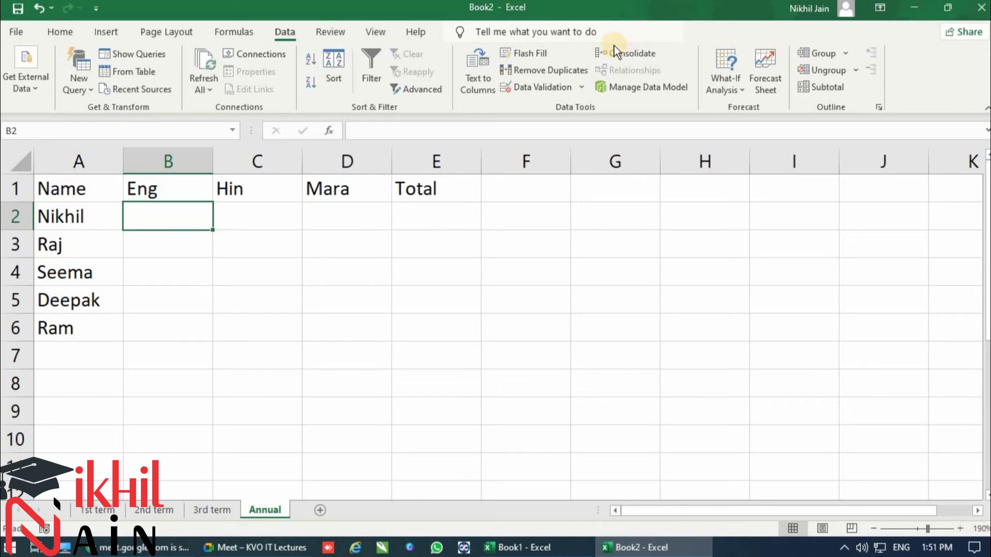
# Open three additional windows of the workbook, maximizing each one.
pyautogui.click(379, 33)
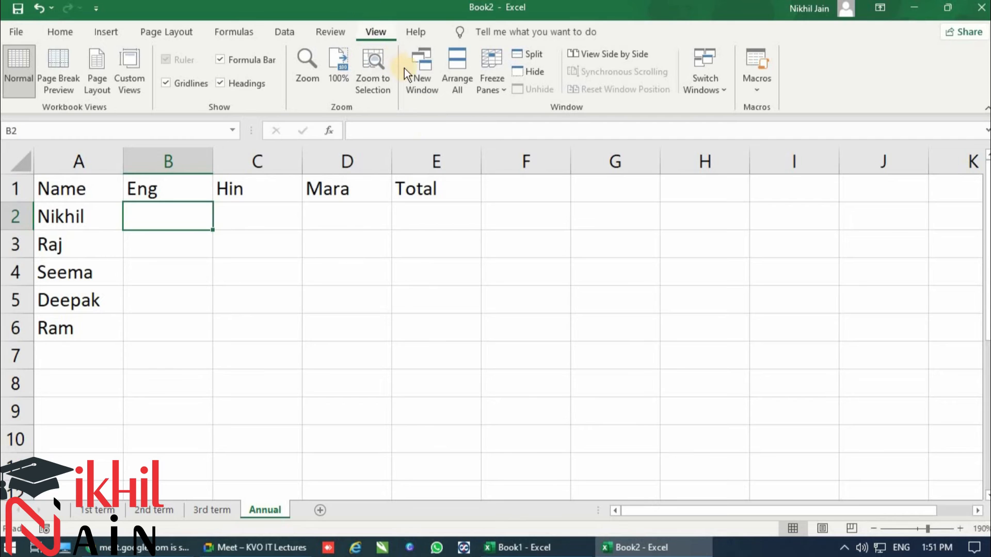
pyautogui.click(427, 74)
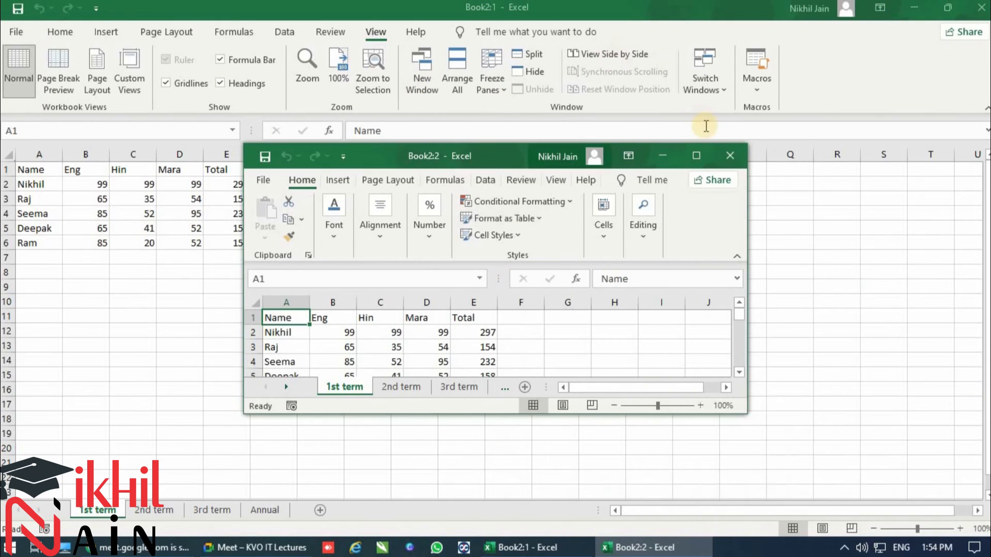
pyautogui.click(700, 154)
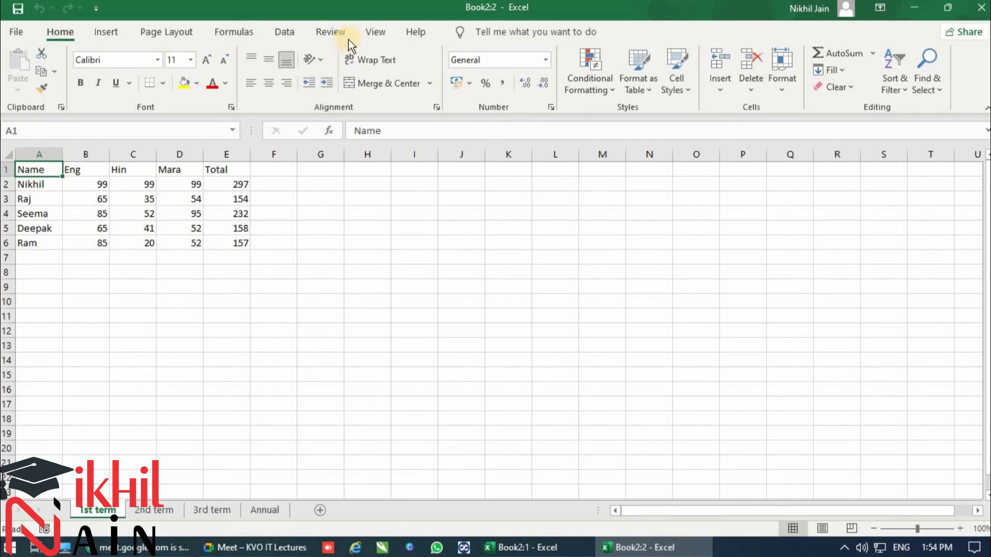
pyautogui.click(386, 35)
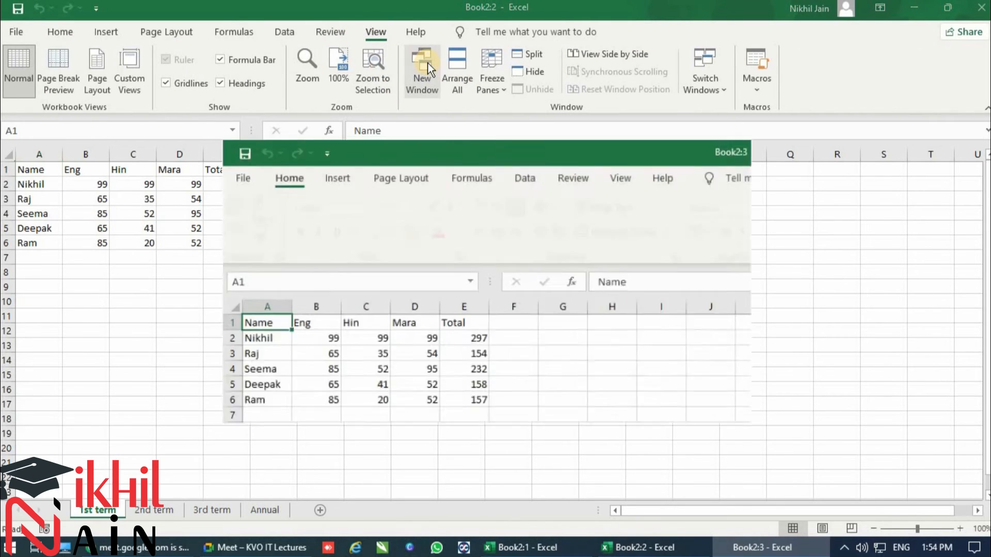
pyautogui.click(688, 159)
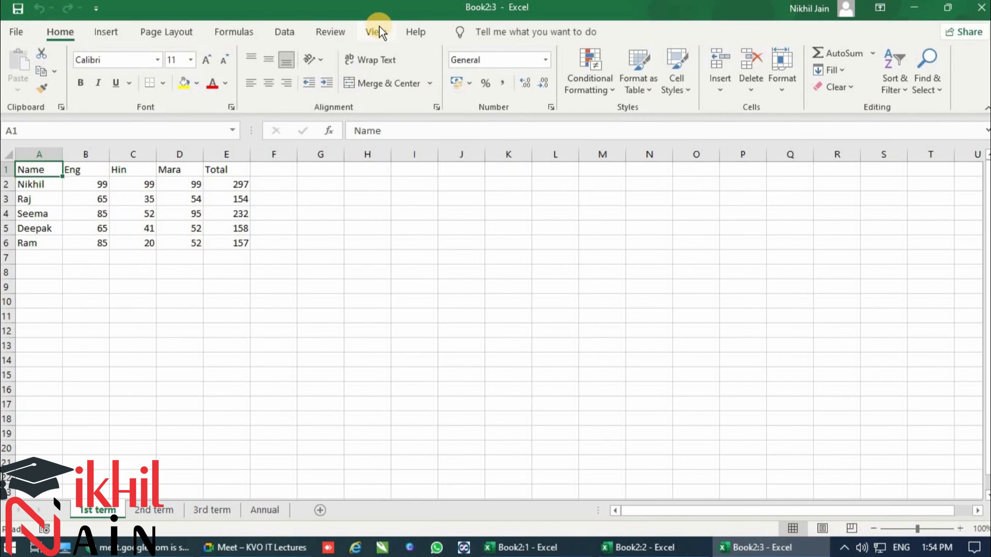
pyautogui.click(379, 32)
pyautogui.click(421, 73)
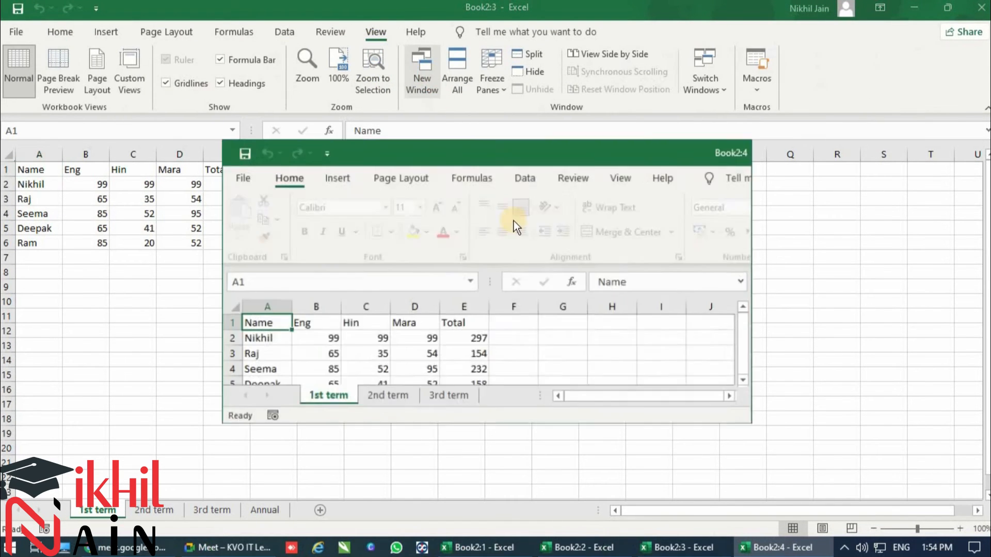
pyautogui.click(705, 150)
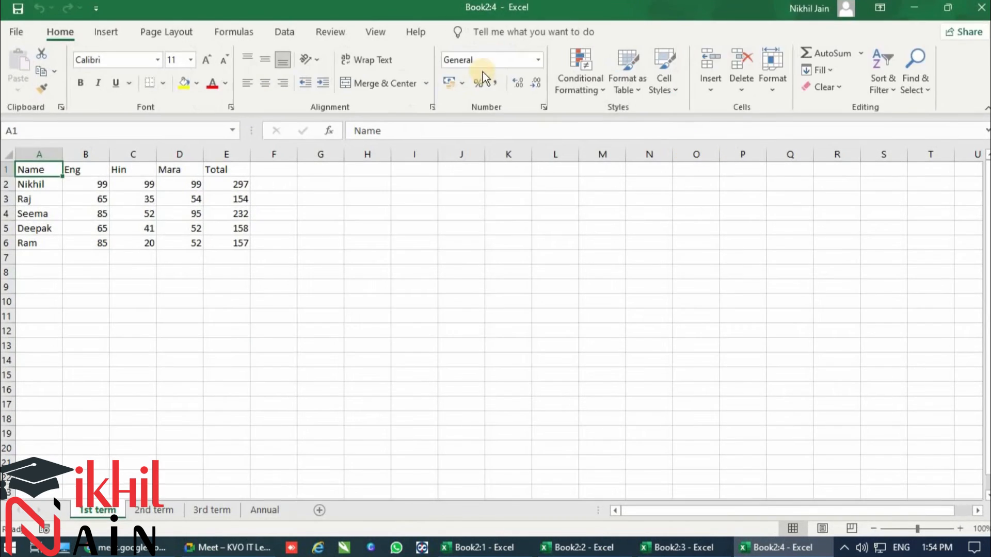
# Collapse the ribbon in the Book2:4 window and arrange all four workbook windows as Tiled.
pyautogui.doubleClick(61, 29)
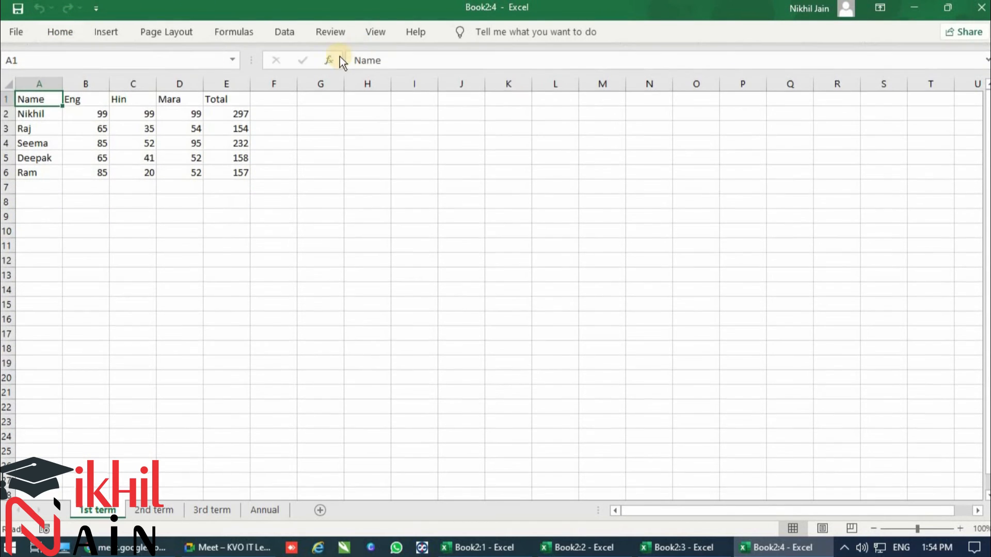
pyautogui.click(383, 31)
pyautogui.click(459, 73)
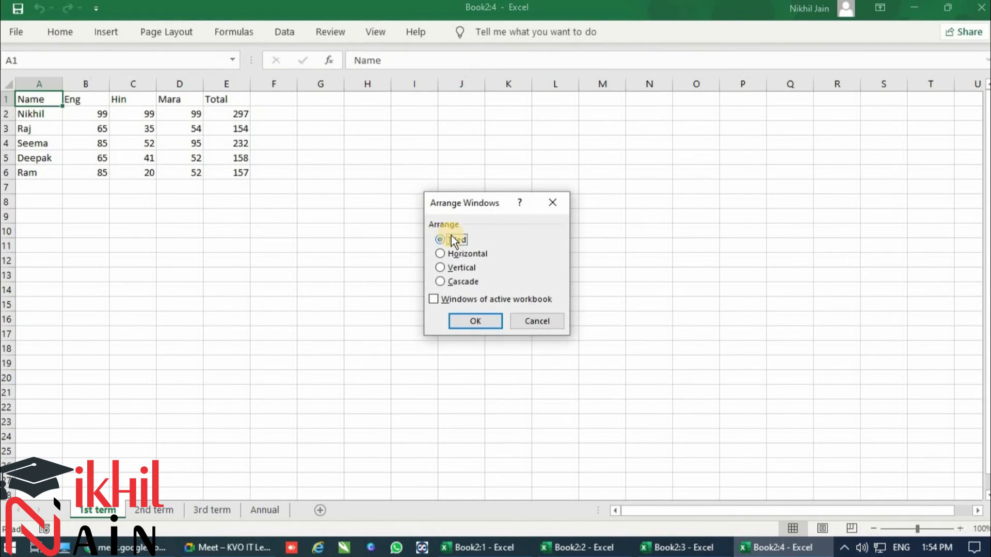
pyautogui.click(488, 316)
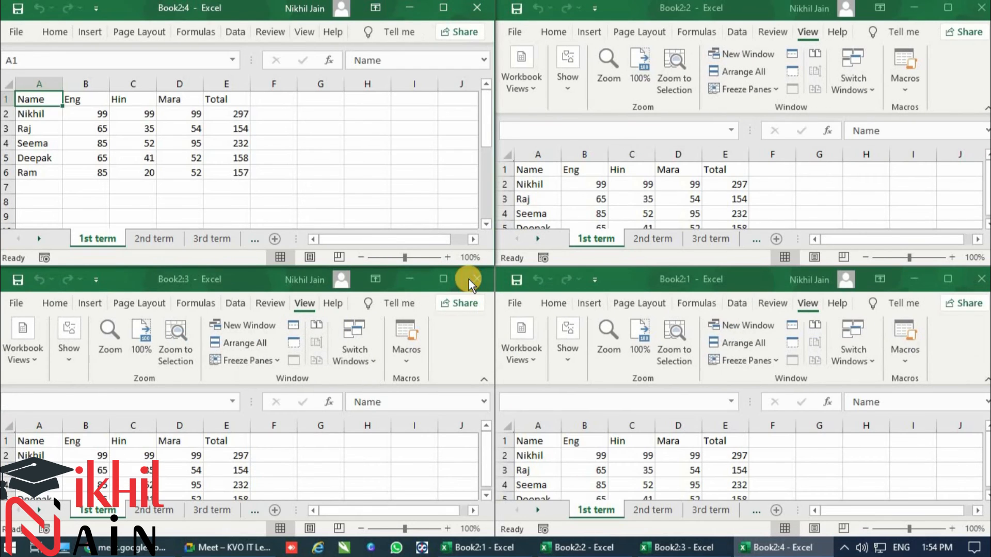
# Collapse the ribbon in the Book2:2, Book2:3 and Book2:1 windows.
pyautogui.click(799, 31)
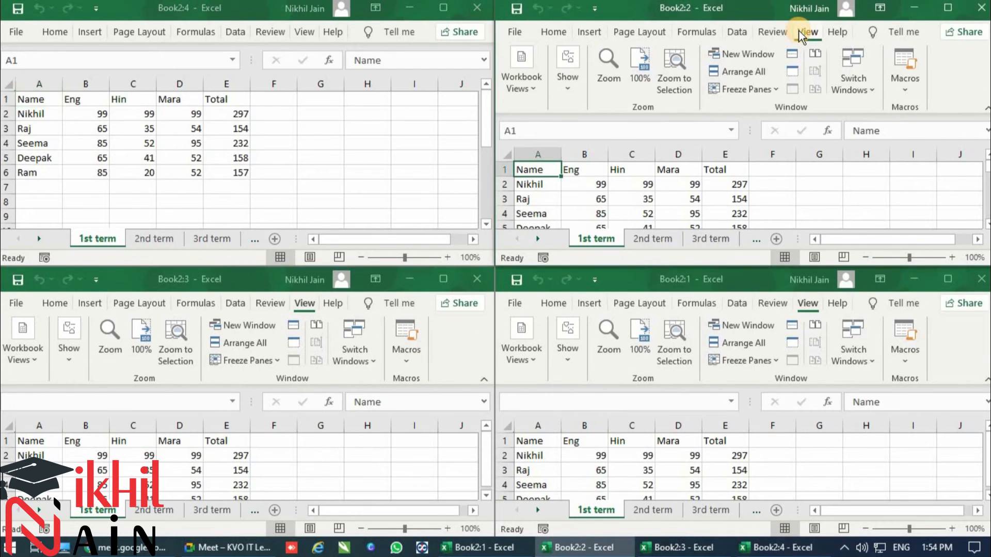
pyautogui.doubleClick(806, 32)
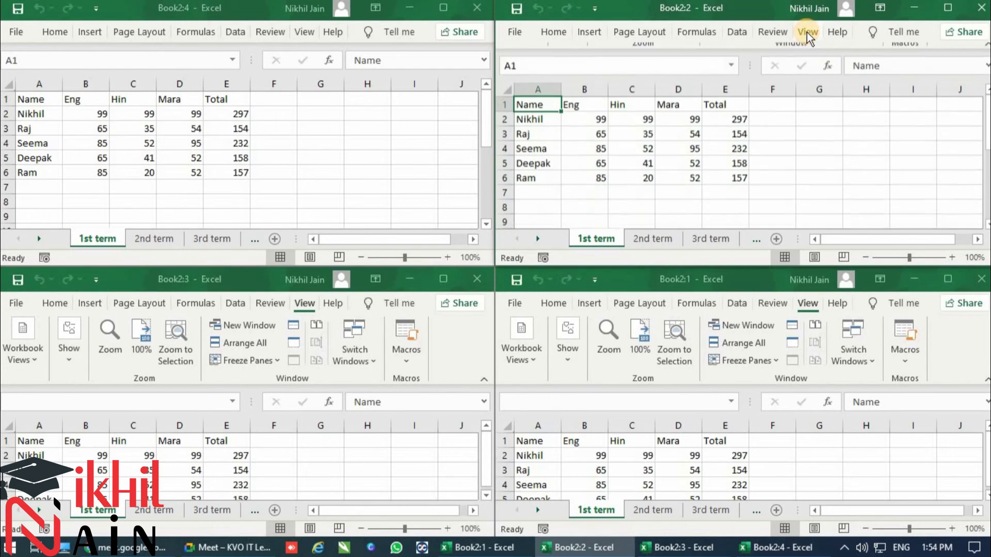
pyautogui.click(808, 310)
pyautogui.click(305, 305)
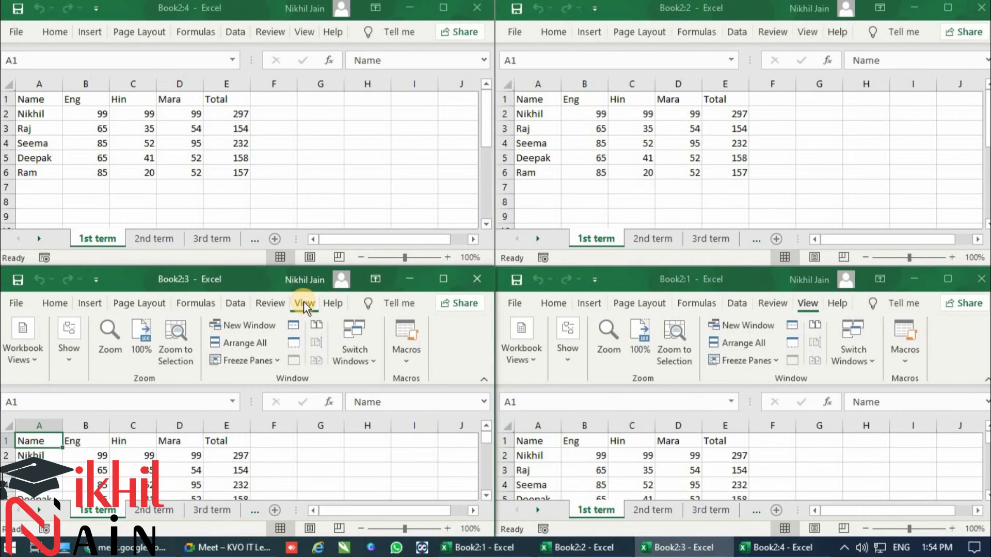
pyautogui.doubleClick(304, 307)
pyautogui.click(808, 304)
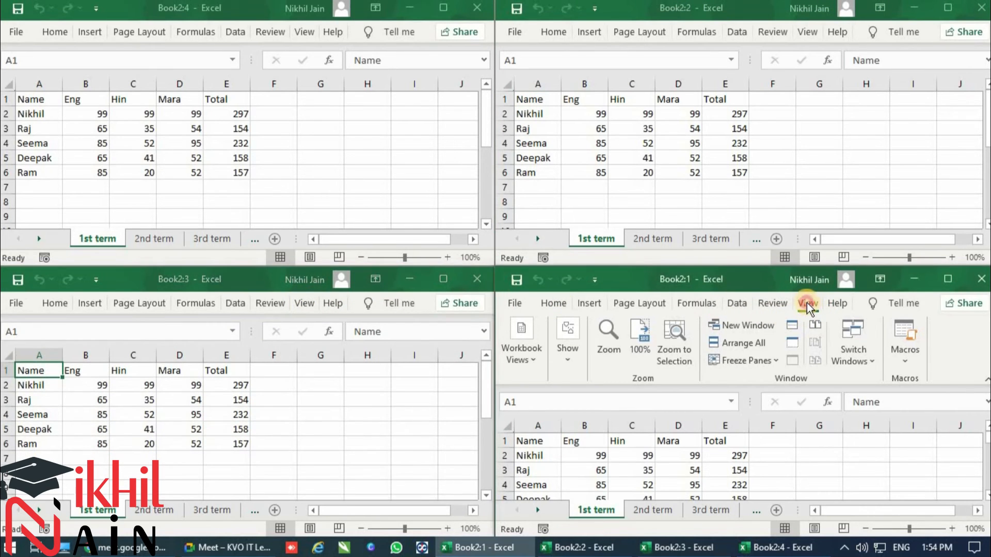
pyautogui.doubleClick(808, 304)
# Select B2 on the 1st term sheet in Book2:4, and show the 2nd term sheet in Book2:2 with B2 selected.
pyautogui.click(133, 158)
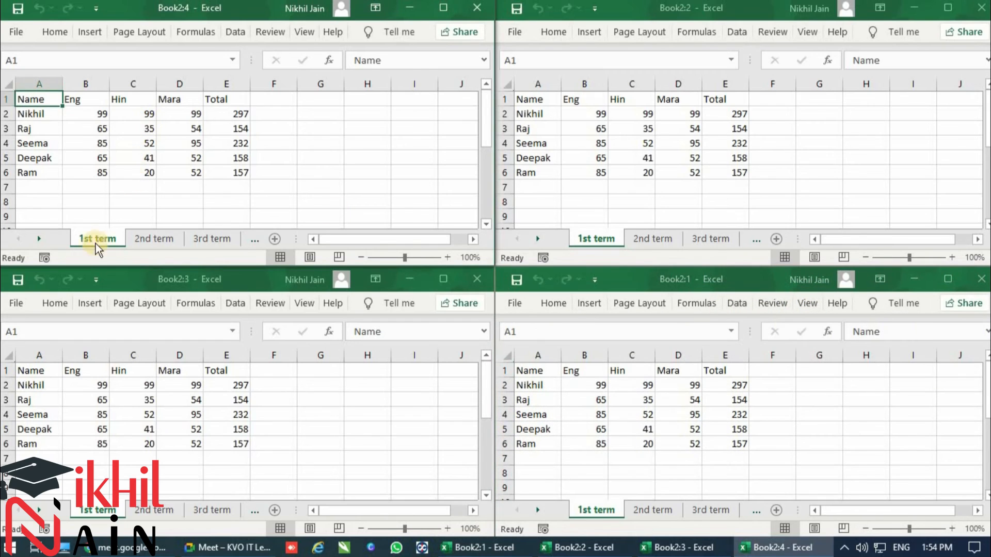
pyautogui.click(90, 145)
pyautogui.click(89, 114)
pyautogui.click(653, 234)
pyautogui.click(653, 235)
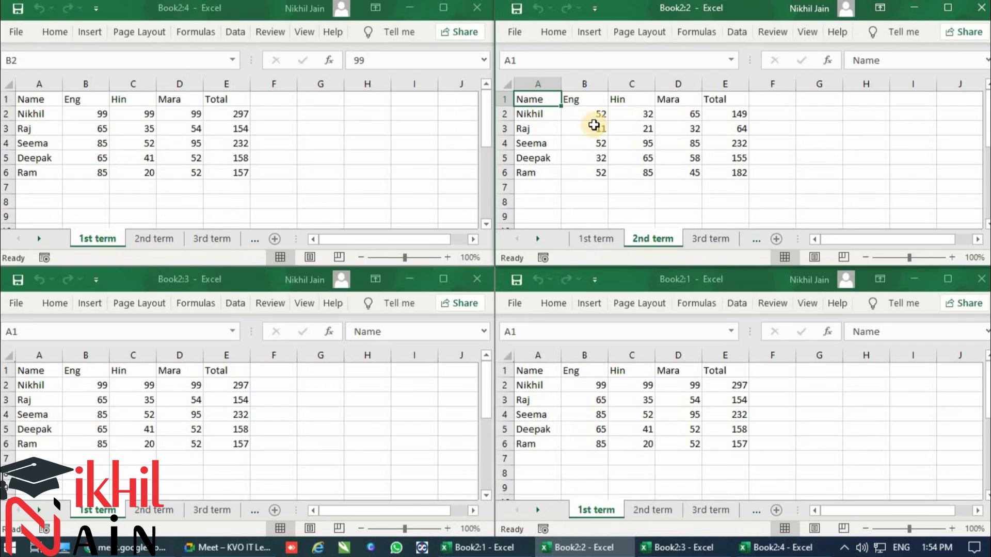
pyautogui.click(584, 113)
# Show the 3rd term sheet in Book2:3 and the Annual sheet in Book2:1, selecting B2 in each.
pyautogui.click(210, 510)
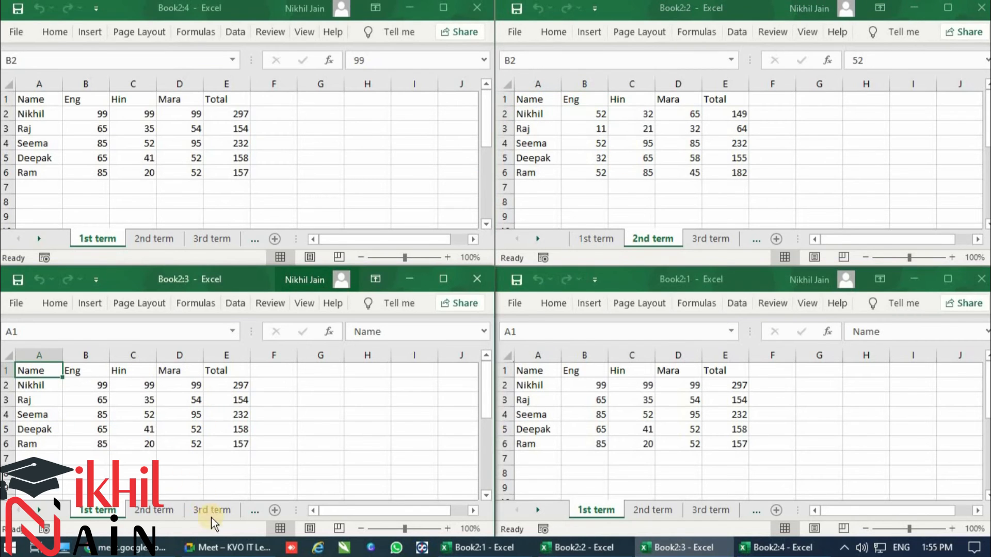
pyautogui.click(212, 510)
pyautogui.click(101, 388)
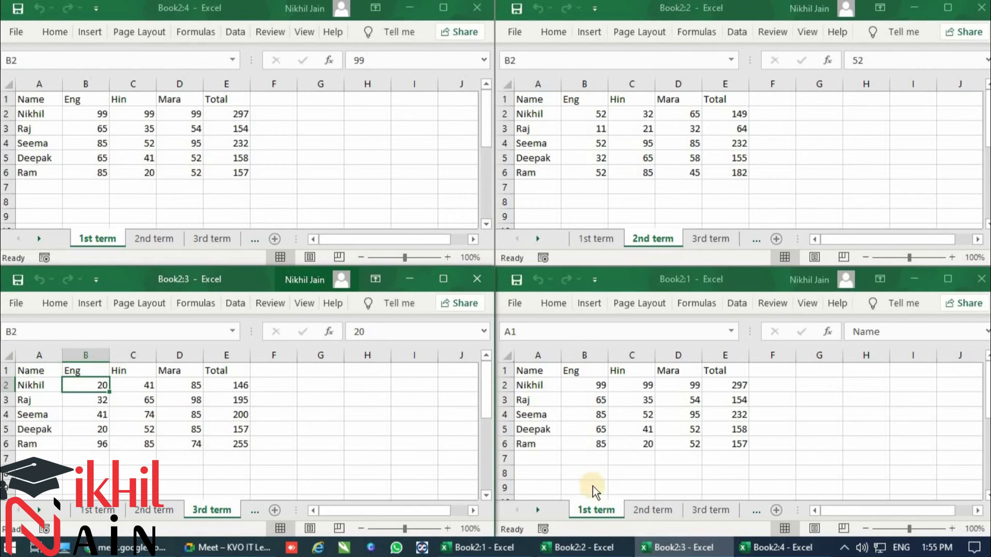
pyautogui.click(747, 508)
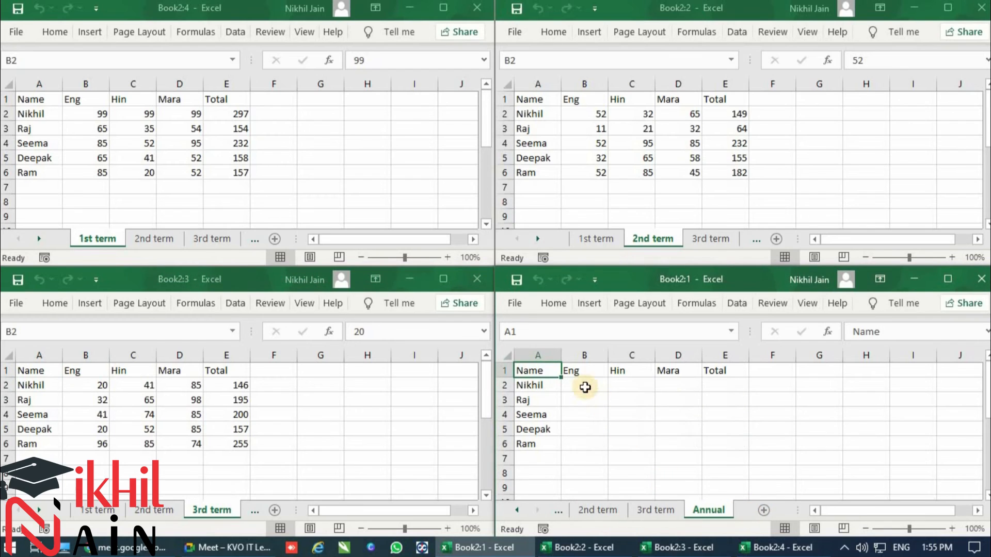
pyautogui.click(579, 384)
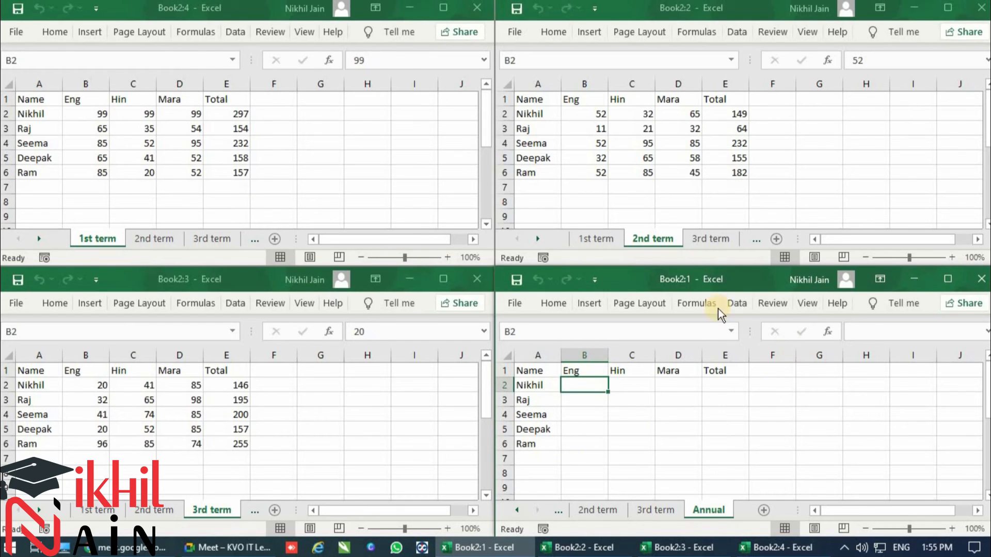
# Start Consolidate for the Annual sheet and delete the three existing 1st term references.
pyautogui.click(737, 305)
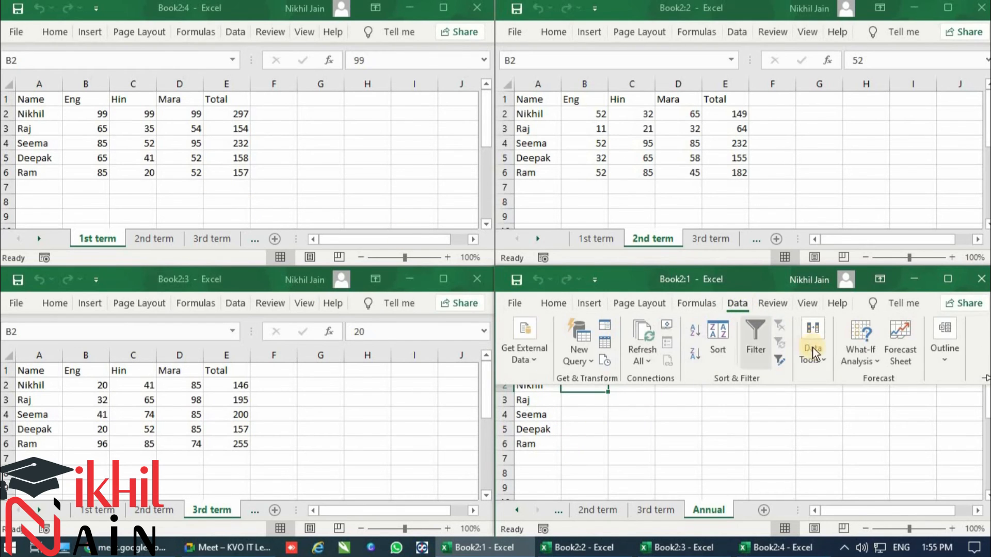
pyautogui.click(819, 366)
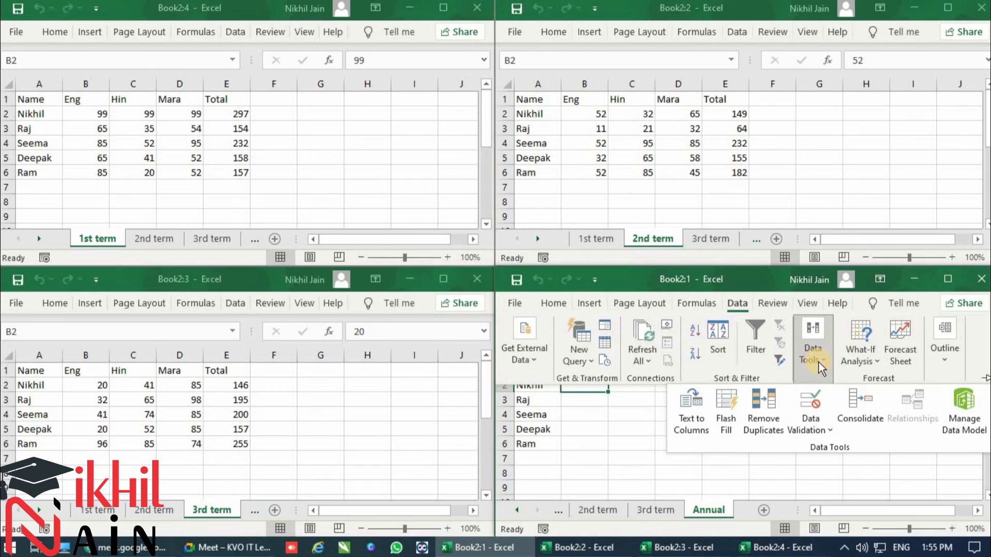
pyautogui.click(868, 423)
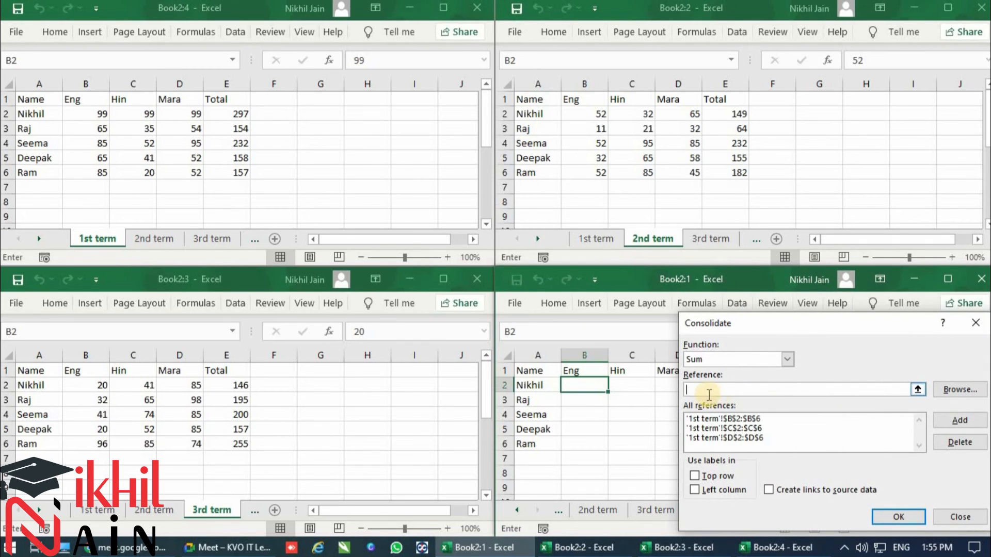
pyautogui.click(727, 418)
pyautogui.click(960, 442)
pyautogui.click(825, 419)
pyautogui.click(960, 442)
pyautogui.click(877, 418)
pyautogui.click(961, 444)
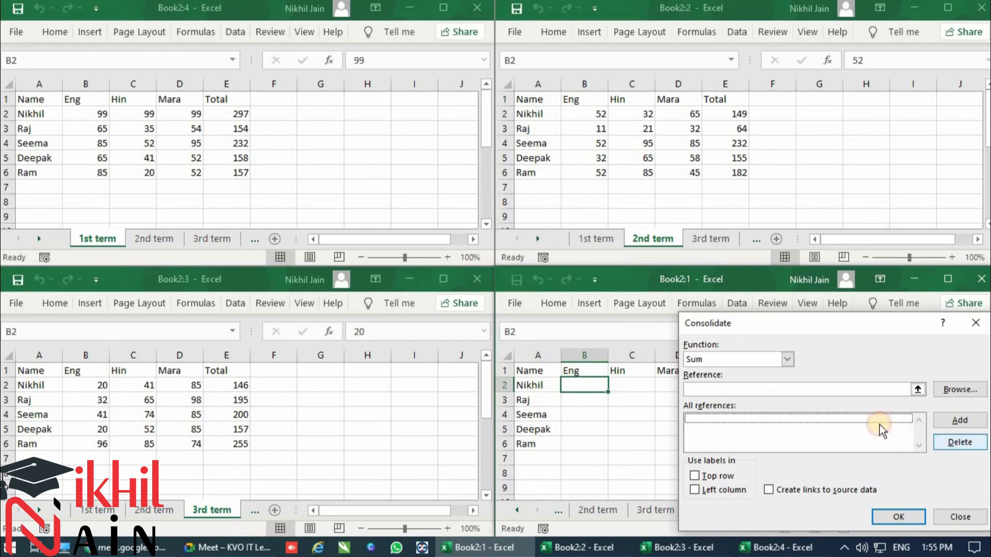
# Add the range B2:E6 from the 1st, 2nd and 3rd term sheets as references for the Sum consolidation.
pyautogui.click(697, 390)
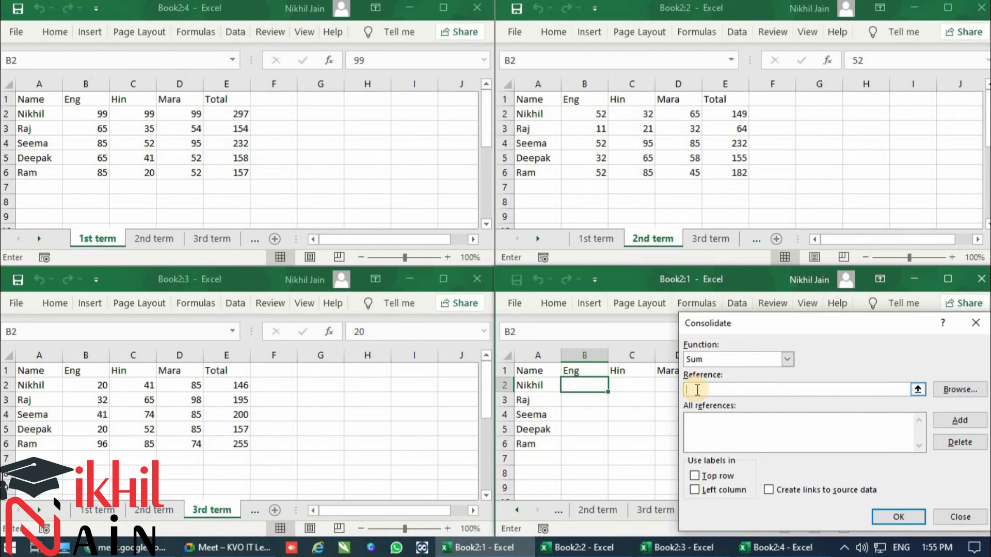
pyautogui.moveTo(82, 112); pyautogui.dragTo(232, 175)
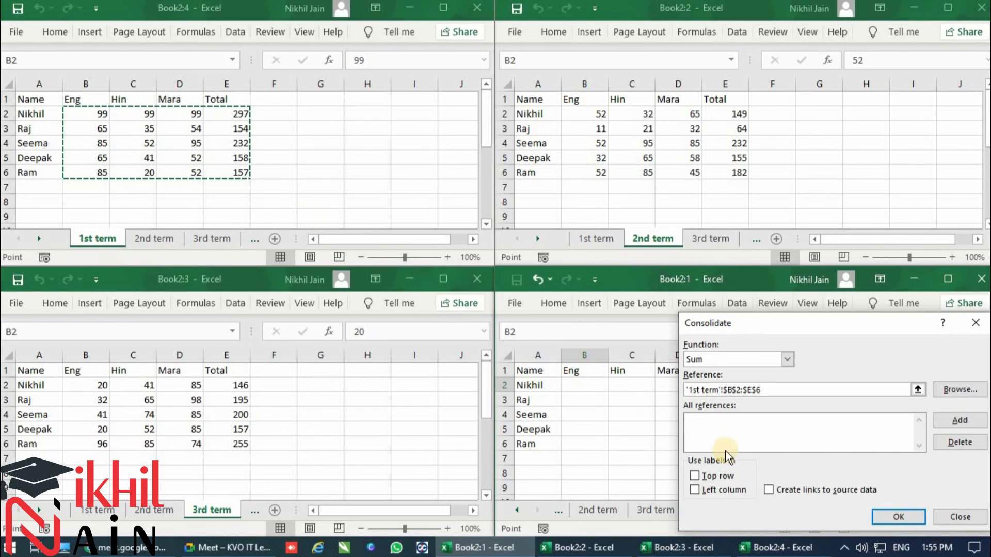
pyautogui.click(960, 420)
pyautogui.moveTo(587, 111); pyautogui.dragTo(743, 173)
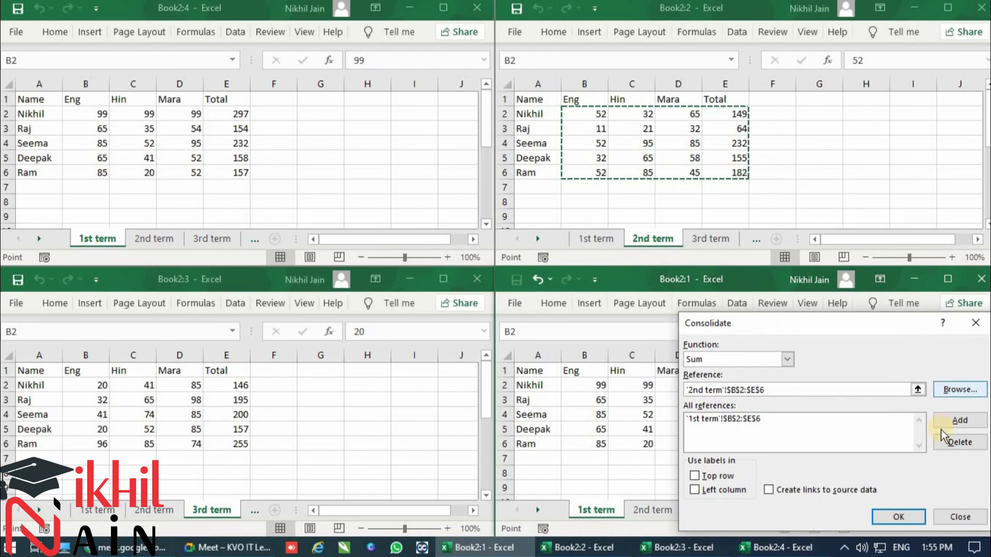
pyautogui.click(961, 419)
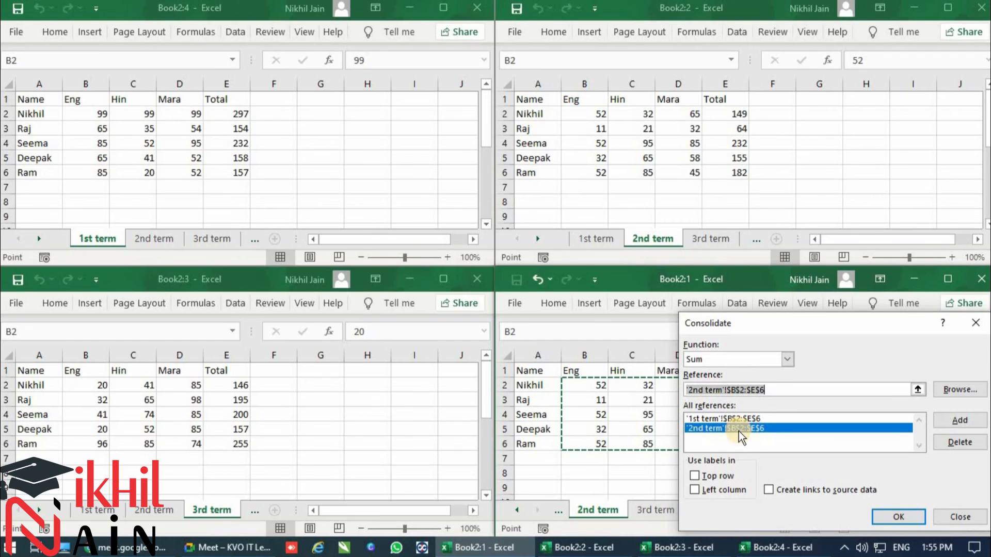
pyautogui.moveTo(73, 383); pyautogui.dragTo(243, 443)
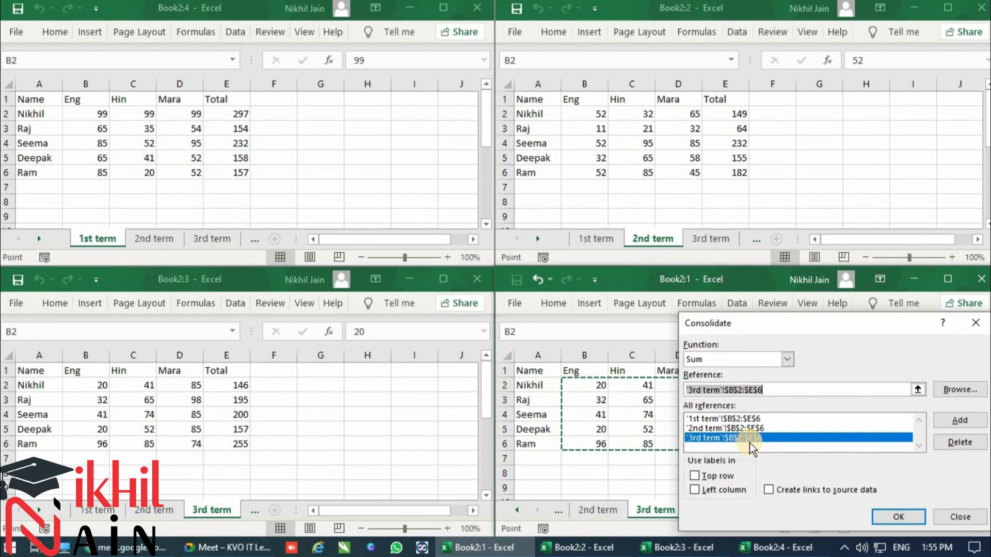
# Change the consolidation function to Average and consolidate the three term ranges into the Annual sheet.
pyautogui.click(722, 357)
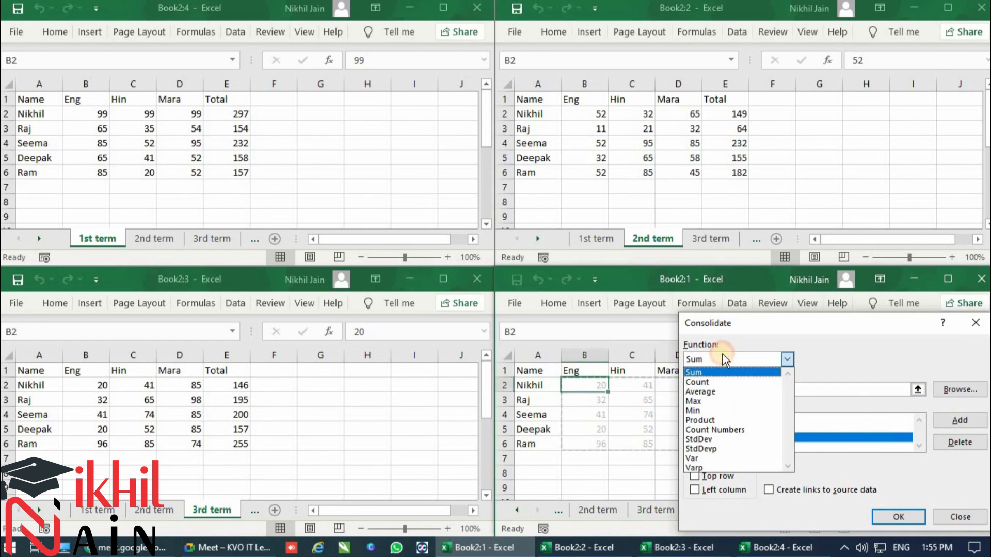
pyautogui.click(712, 390)
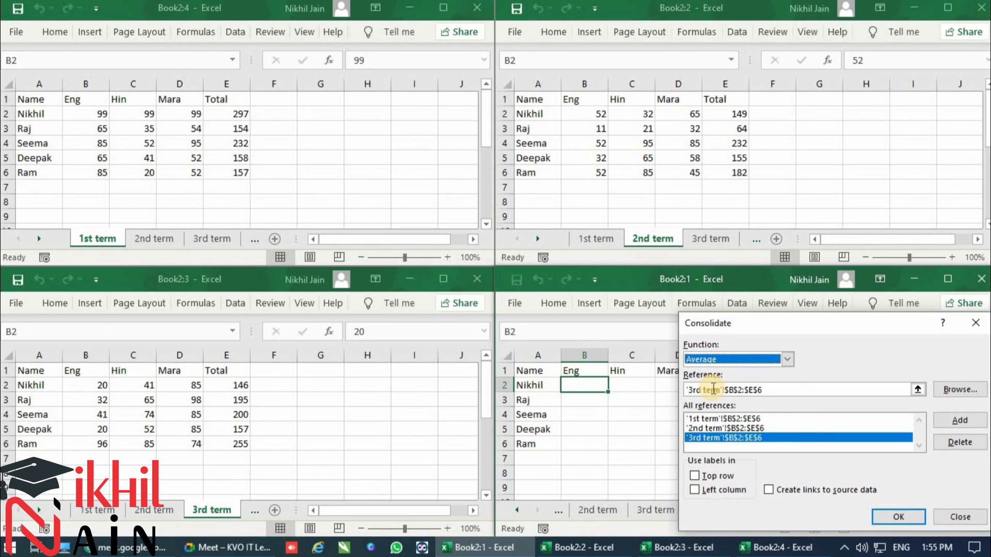
pyautogui.click(895, 517)
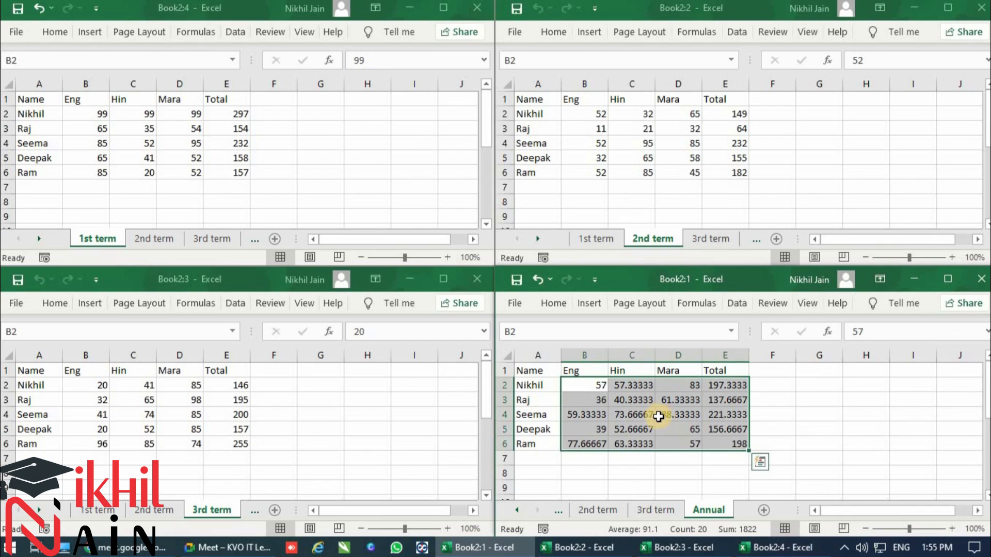
pyautogui.click(656, 416)
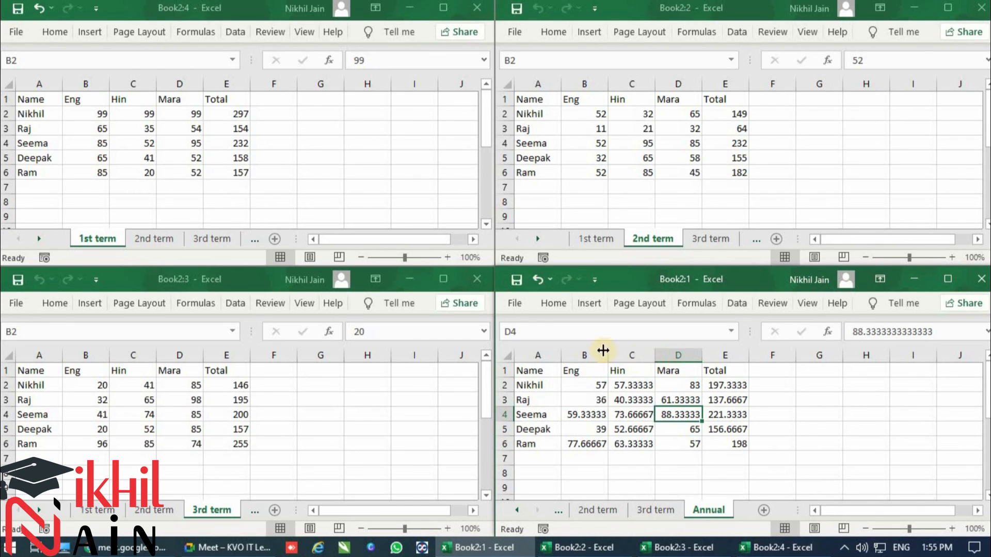
# Close the Book2:4, Book2:3 and Book2:2 windows, then maximize the remaining Annual sheet window and enlarge it to 190% zoom.
pyautogui.click(477, 8)
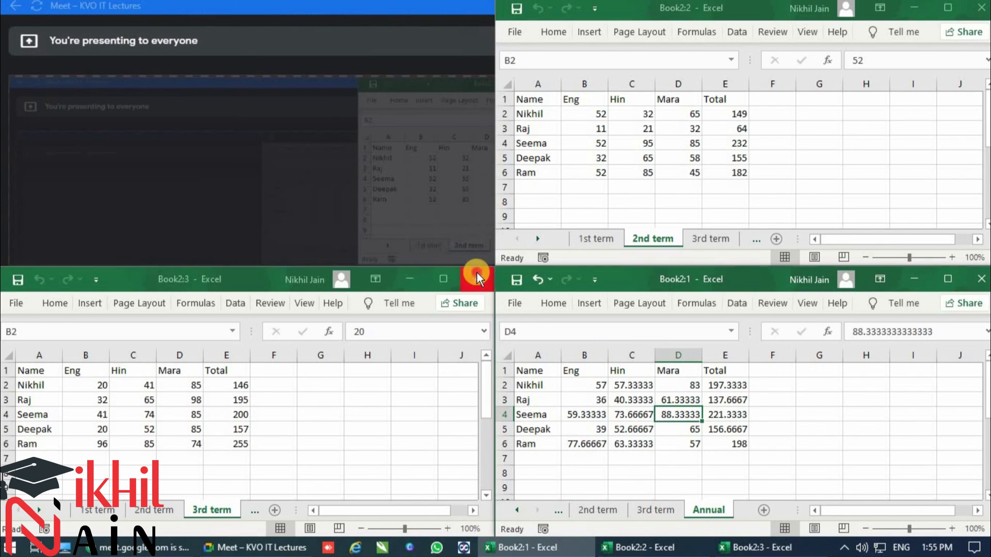
pyautogui.click(477, 279)
pyautogui.click(981, 9)
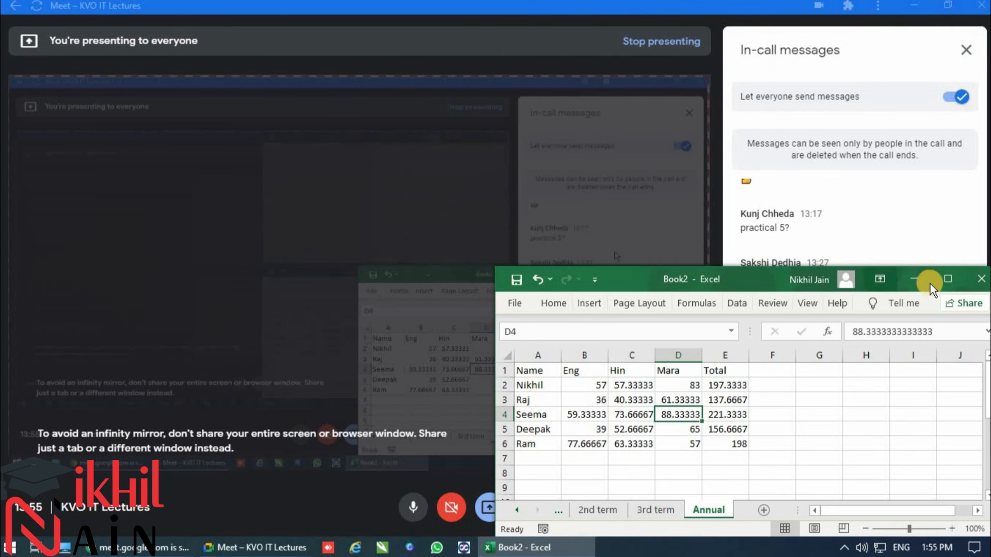
pyautogui.click(947, 279)
pyautogui.click(264, 186)
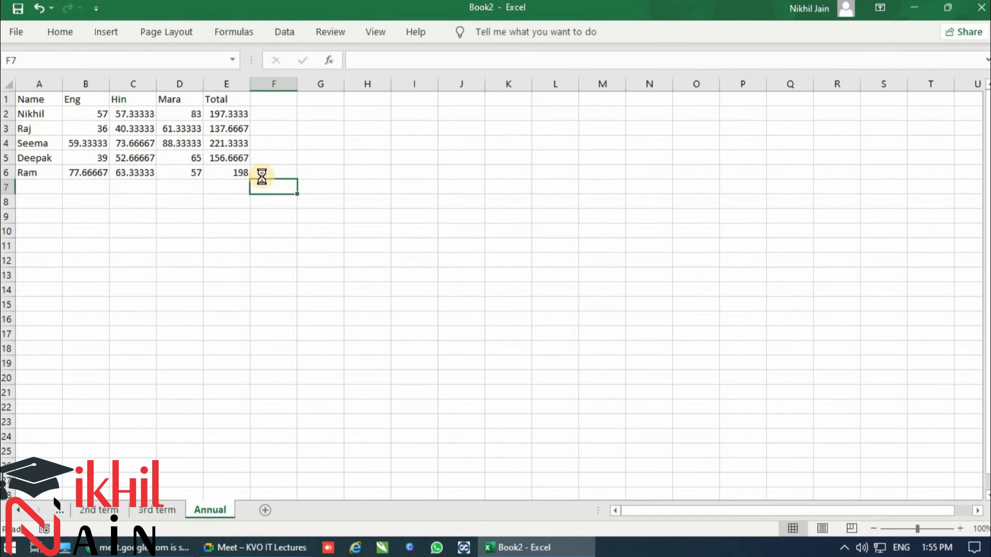
pyautogui.scroll(6, 263, 187)
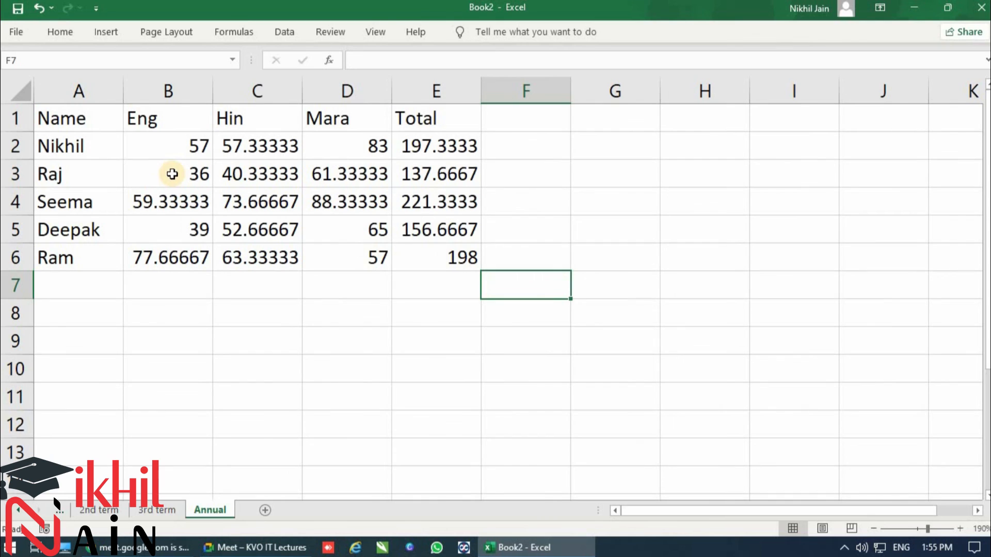
# Consolidate the three term ranges again into the Annual sheet from B2, using the Sum function.
pyautogui.click(170, 140)
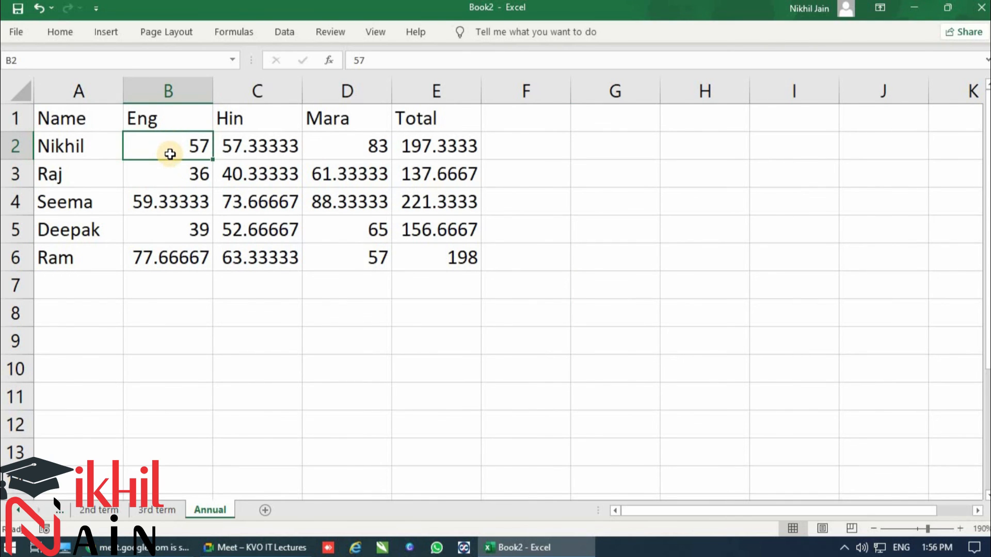
pyautogui.click(276, 31)
pyautogui.click(642, 51)
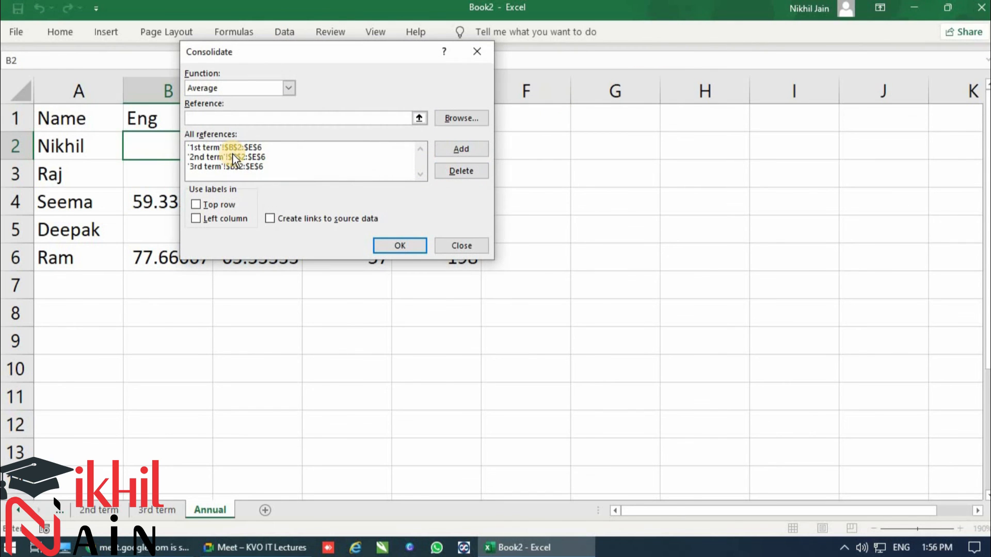
pyautogui.click(218, 85)
pyautogui.click(218, 102)
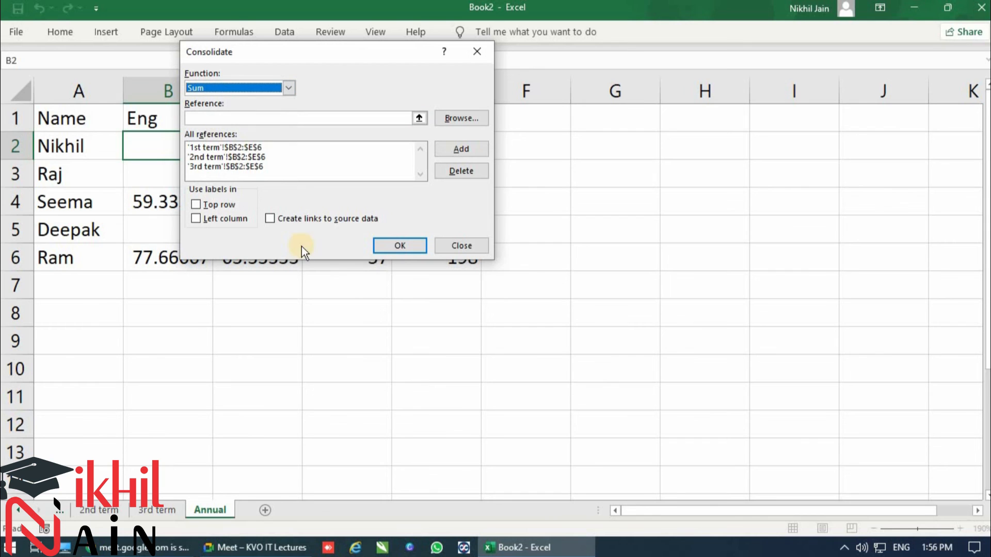
pyautogui.click(403, 243)
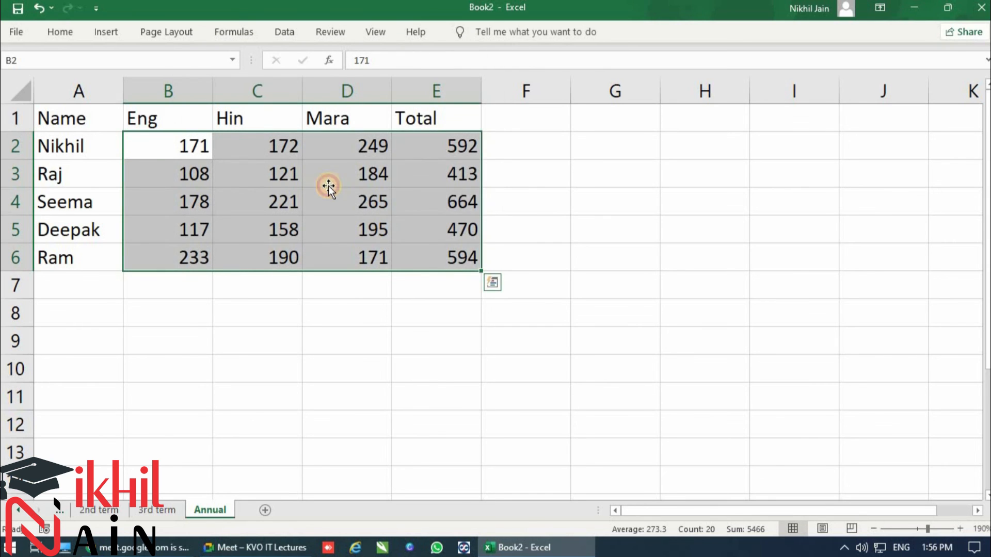
pyautogui.click(328, 189)
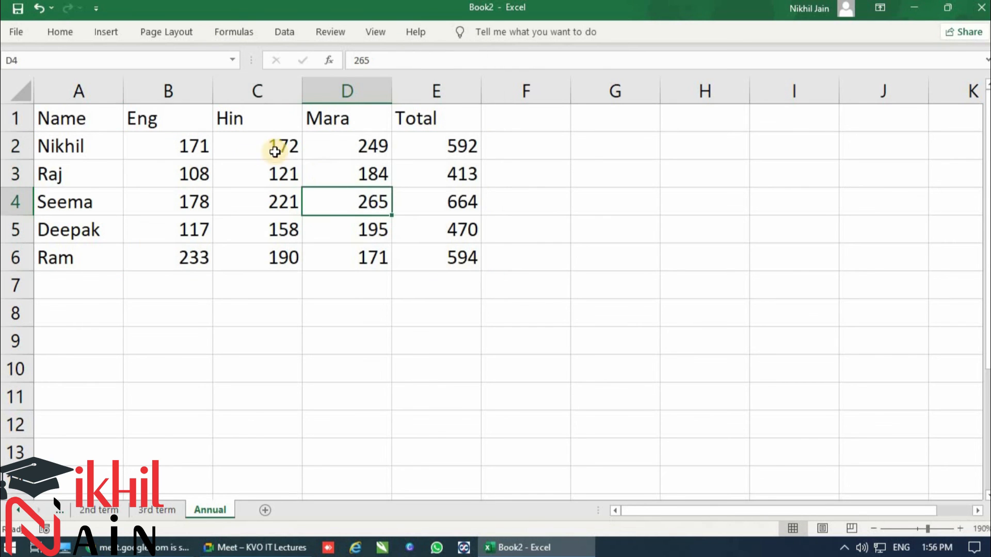
# Examine the consolidated Total marks in column E of the Annual sheet, from row 2 to row 6.
pyautogui.click(428, 139)
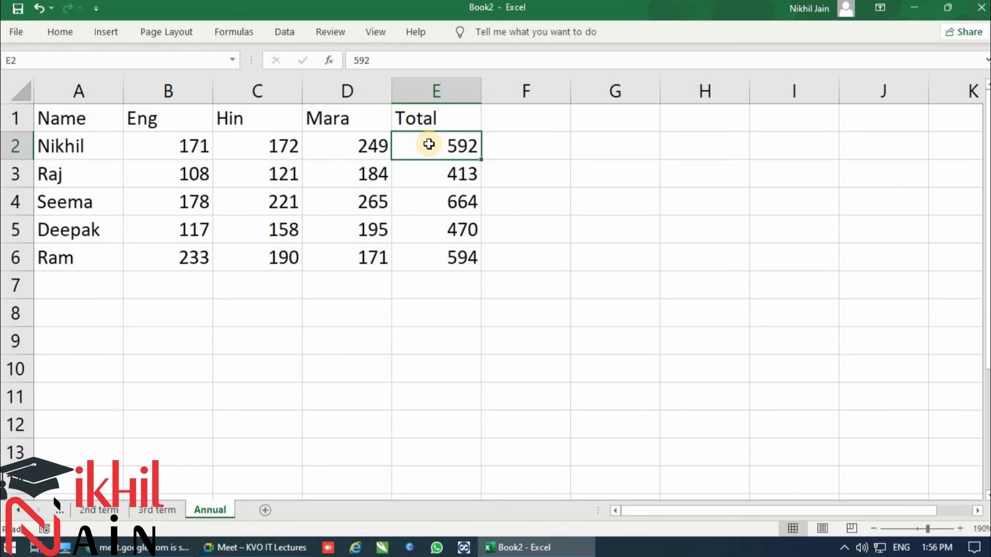
pyautogui.click(427, 164)
pyautogui.click(429, 232)
pyautogui.click(430, 267)
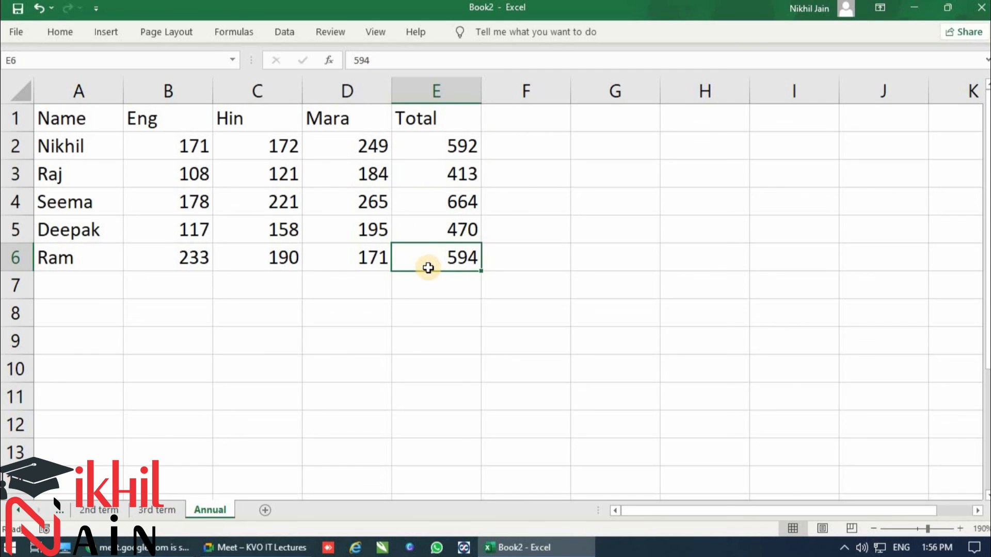